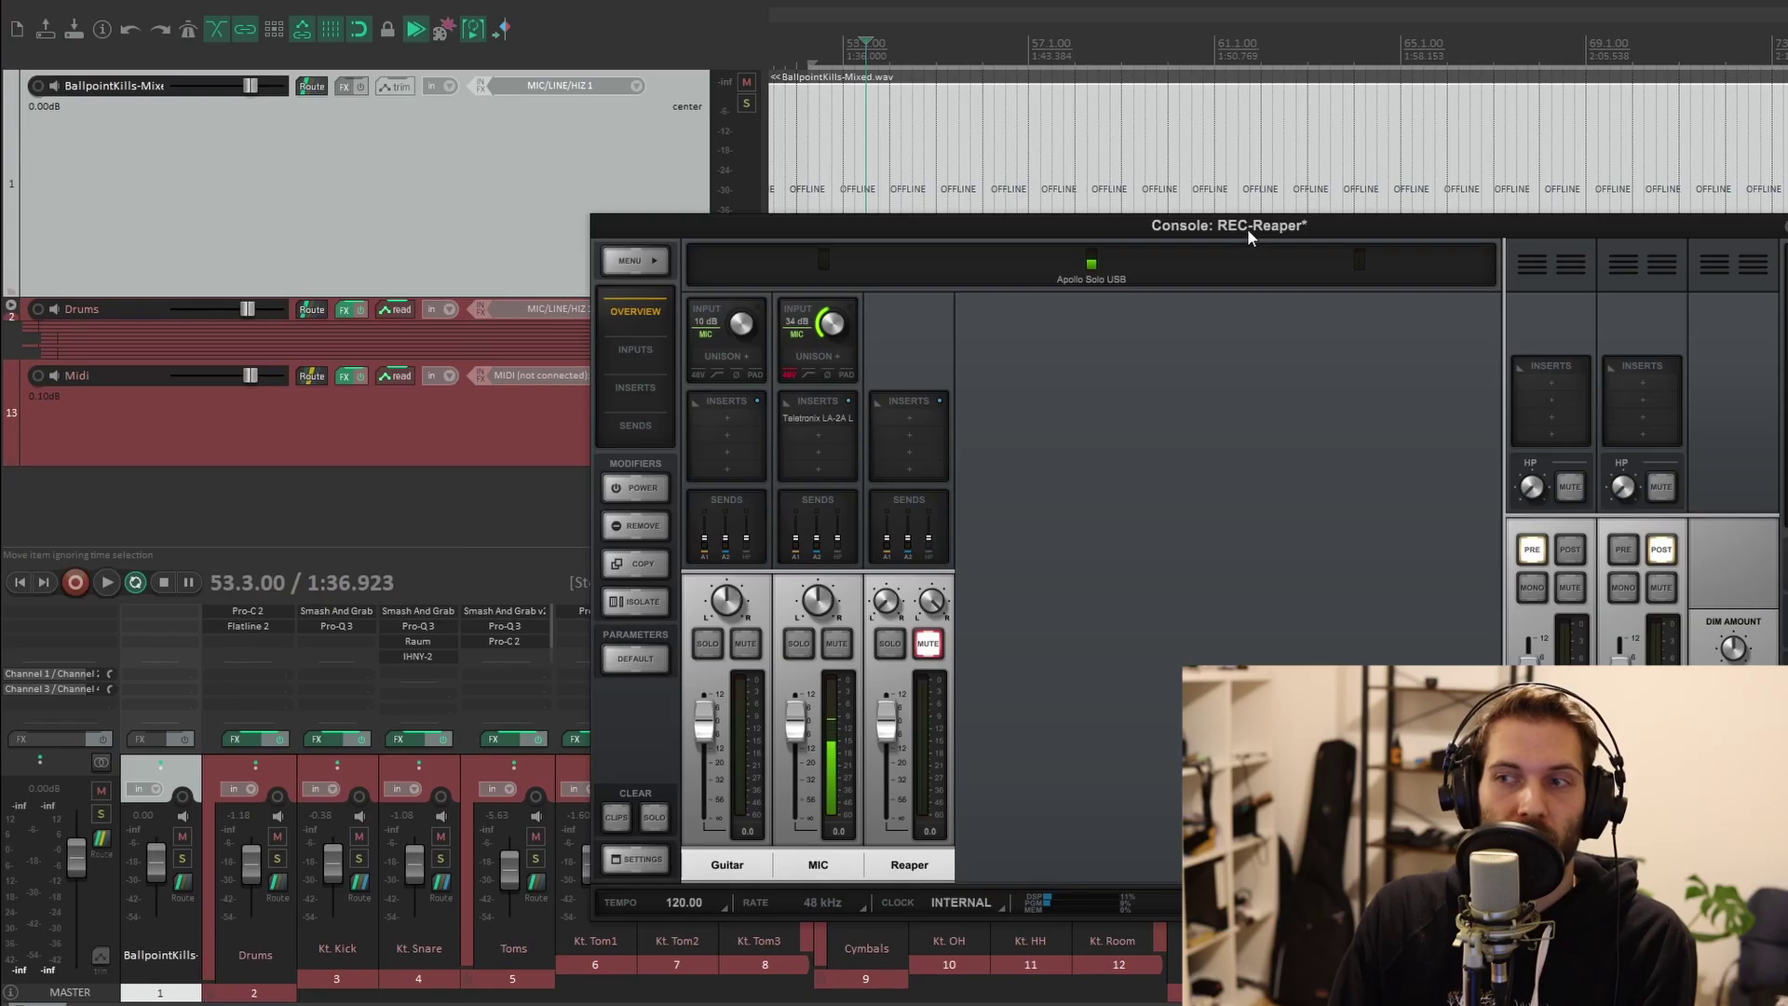
- Drag the UAD Console window over the REAPER project to show its VIRTUAL 1 and VIRTUAL 2 channels
left_click_drag(1247, 227, 874, 167)
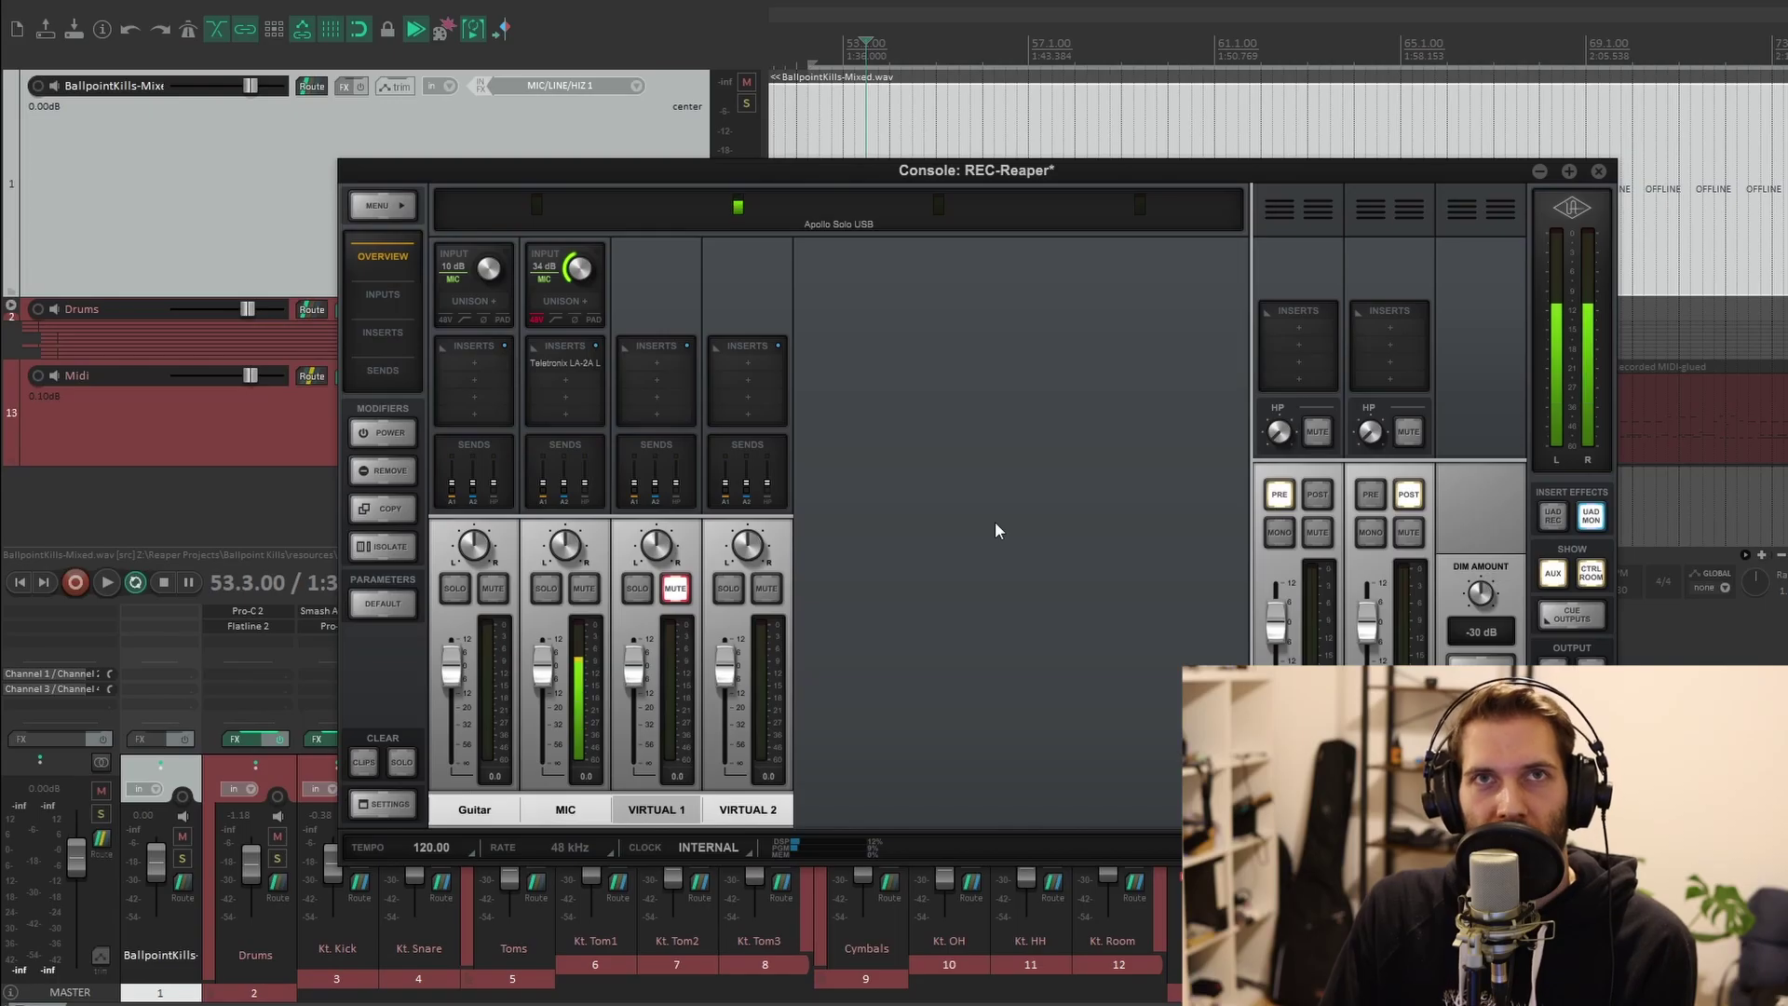
- Link the VIRTUAL 1 channel with VIRTUAL 2 from its channel-label menu
left_click(634, 812)
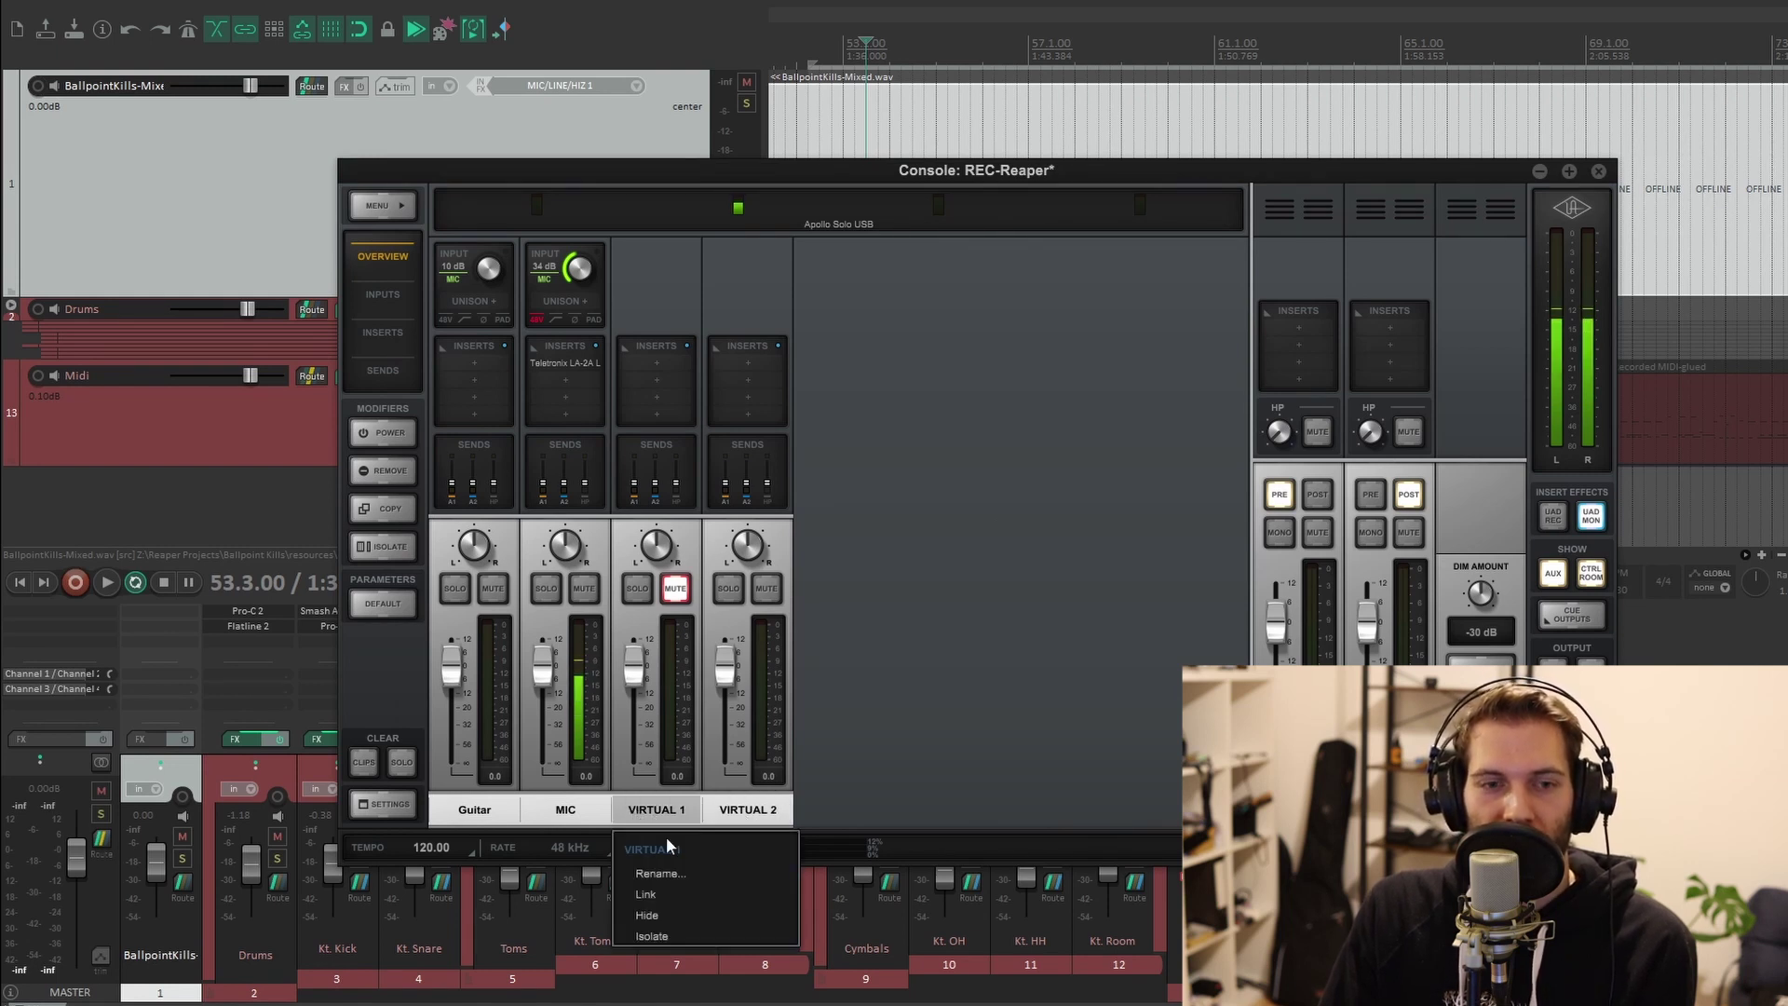
left_click(678, 899)
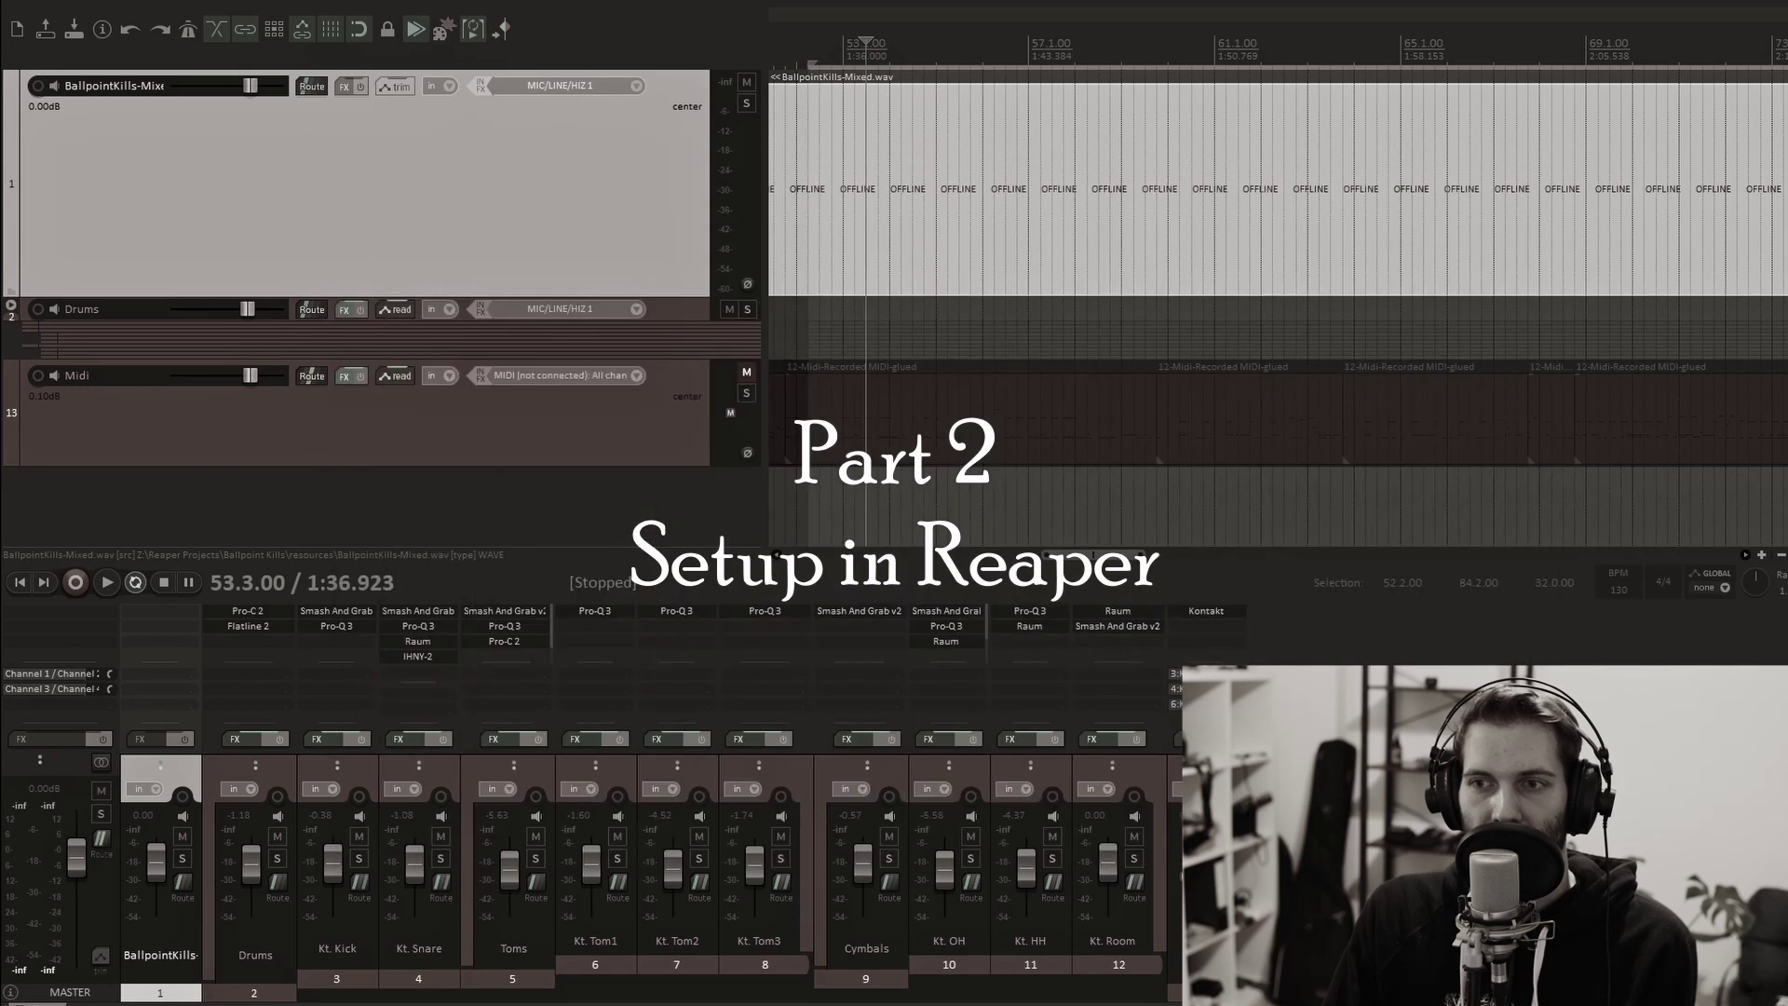
- In REAPER's audio device preferences, set the last output channel to 4: VIRTUAL 2 and apply
key("alt+f")
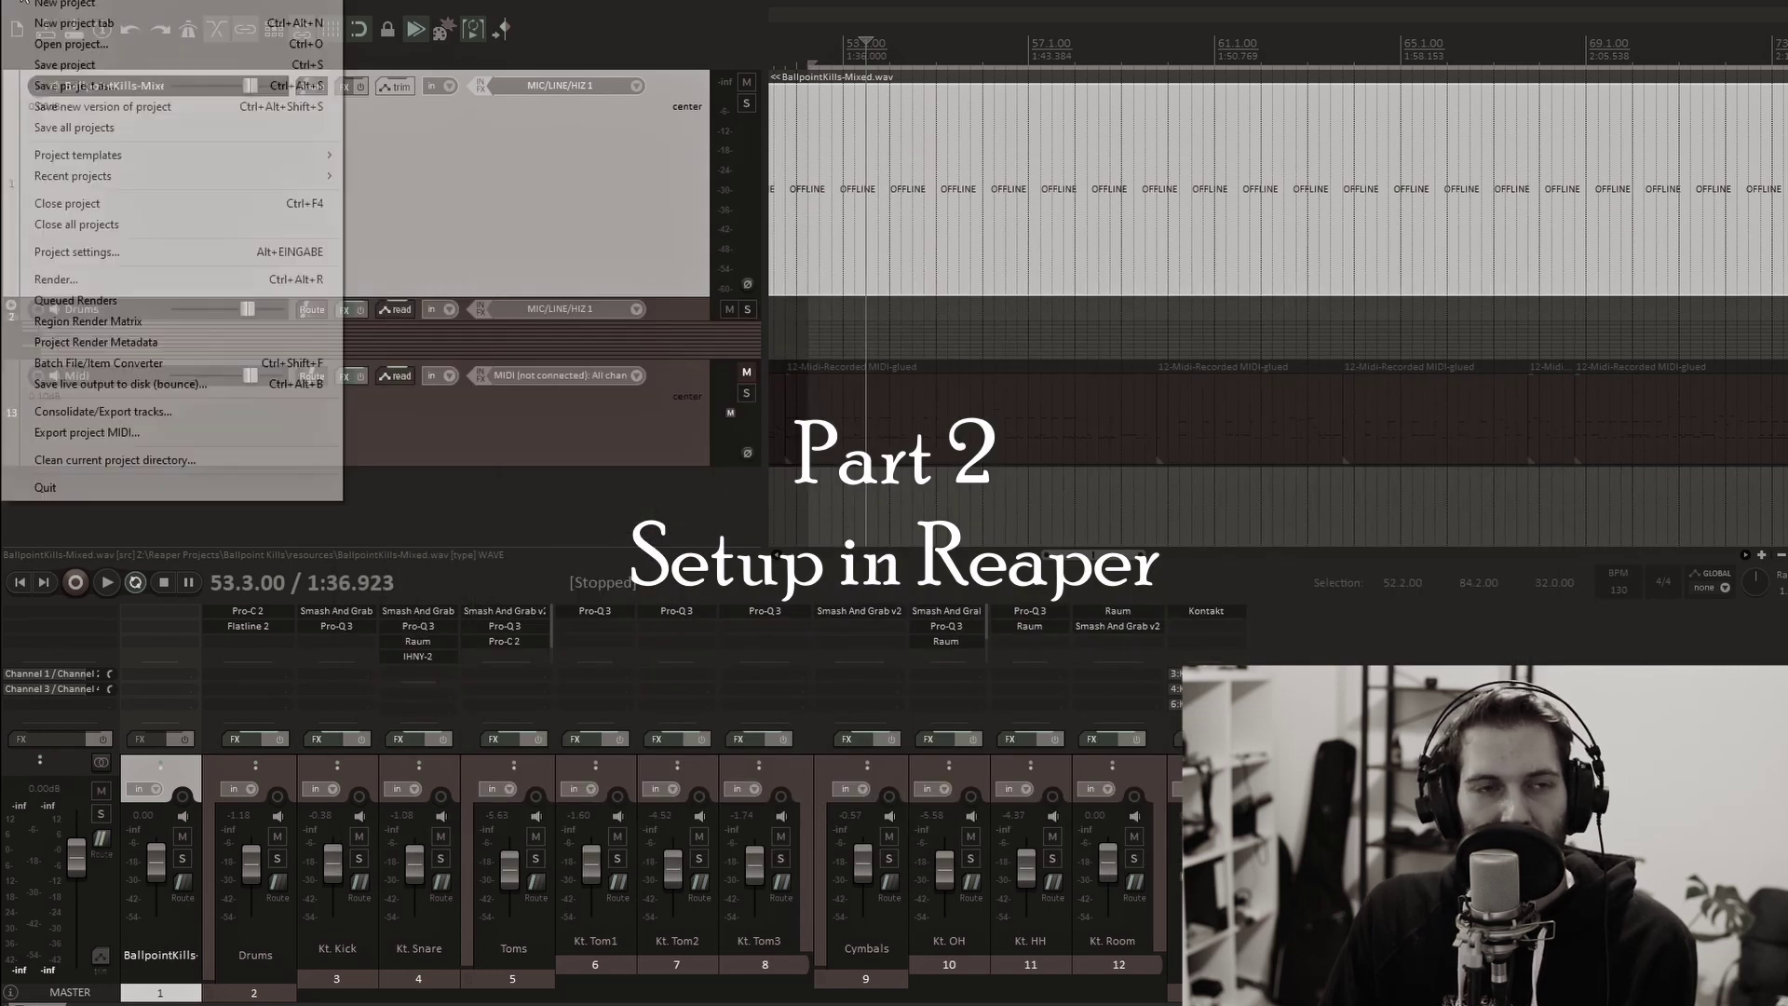
key("Escape")
key("ctrl+p")
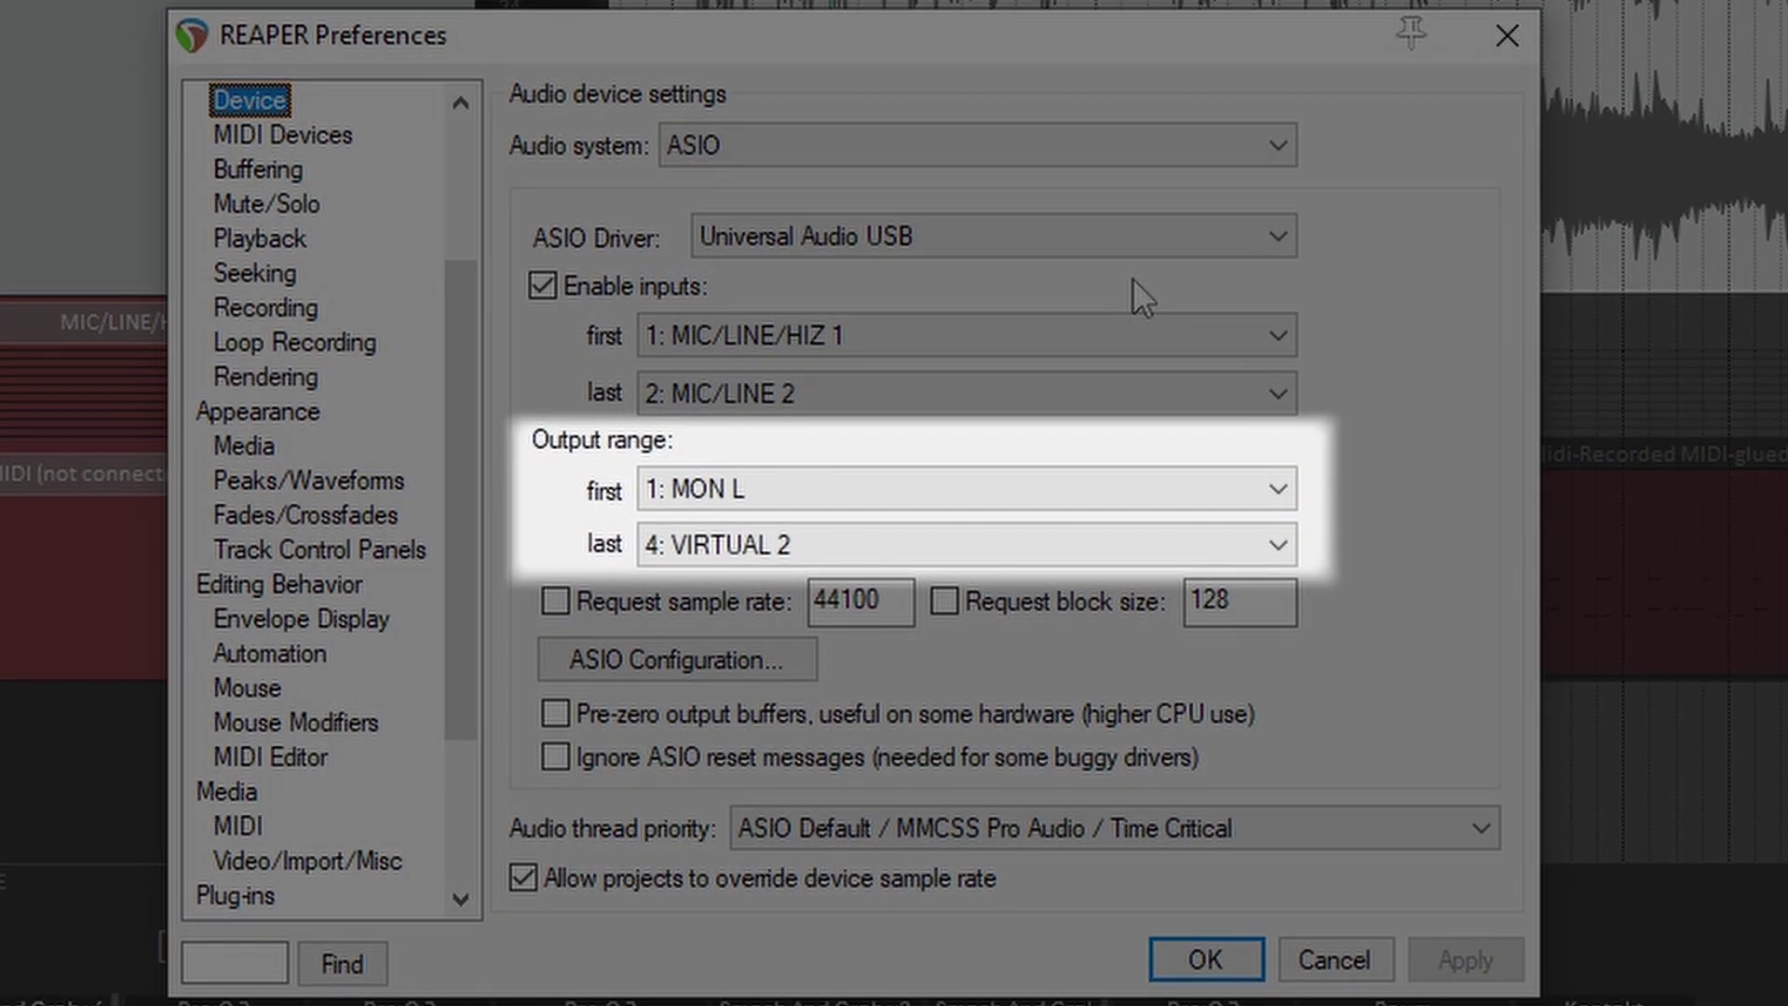
scroll(303, 179, "up", 3)
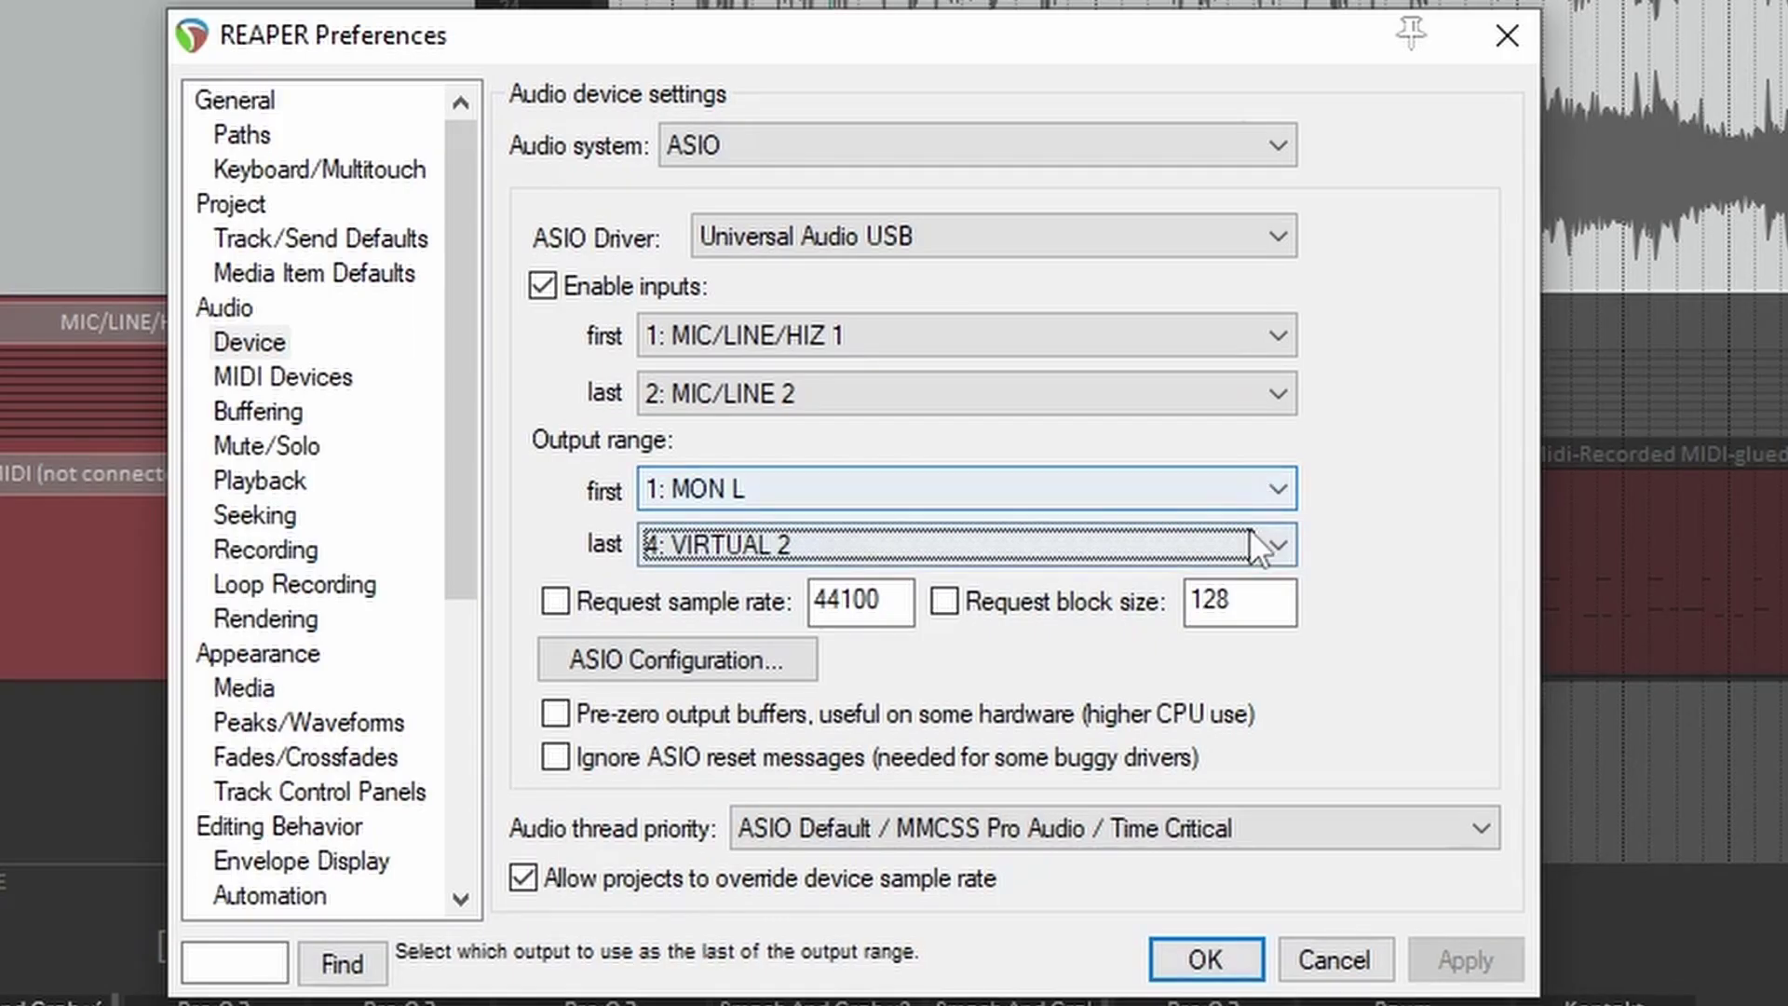
left_click(1249, 528)
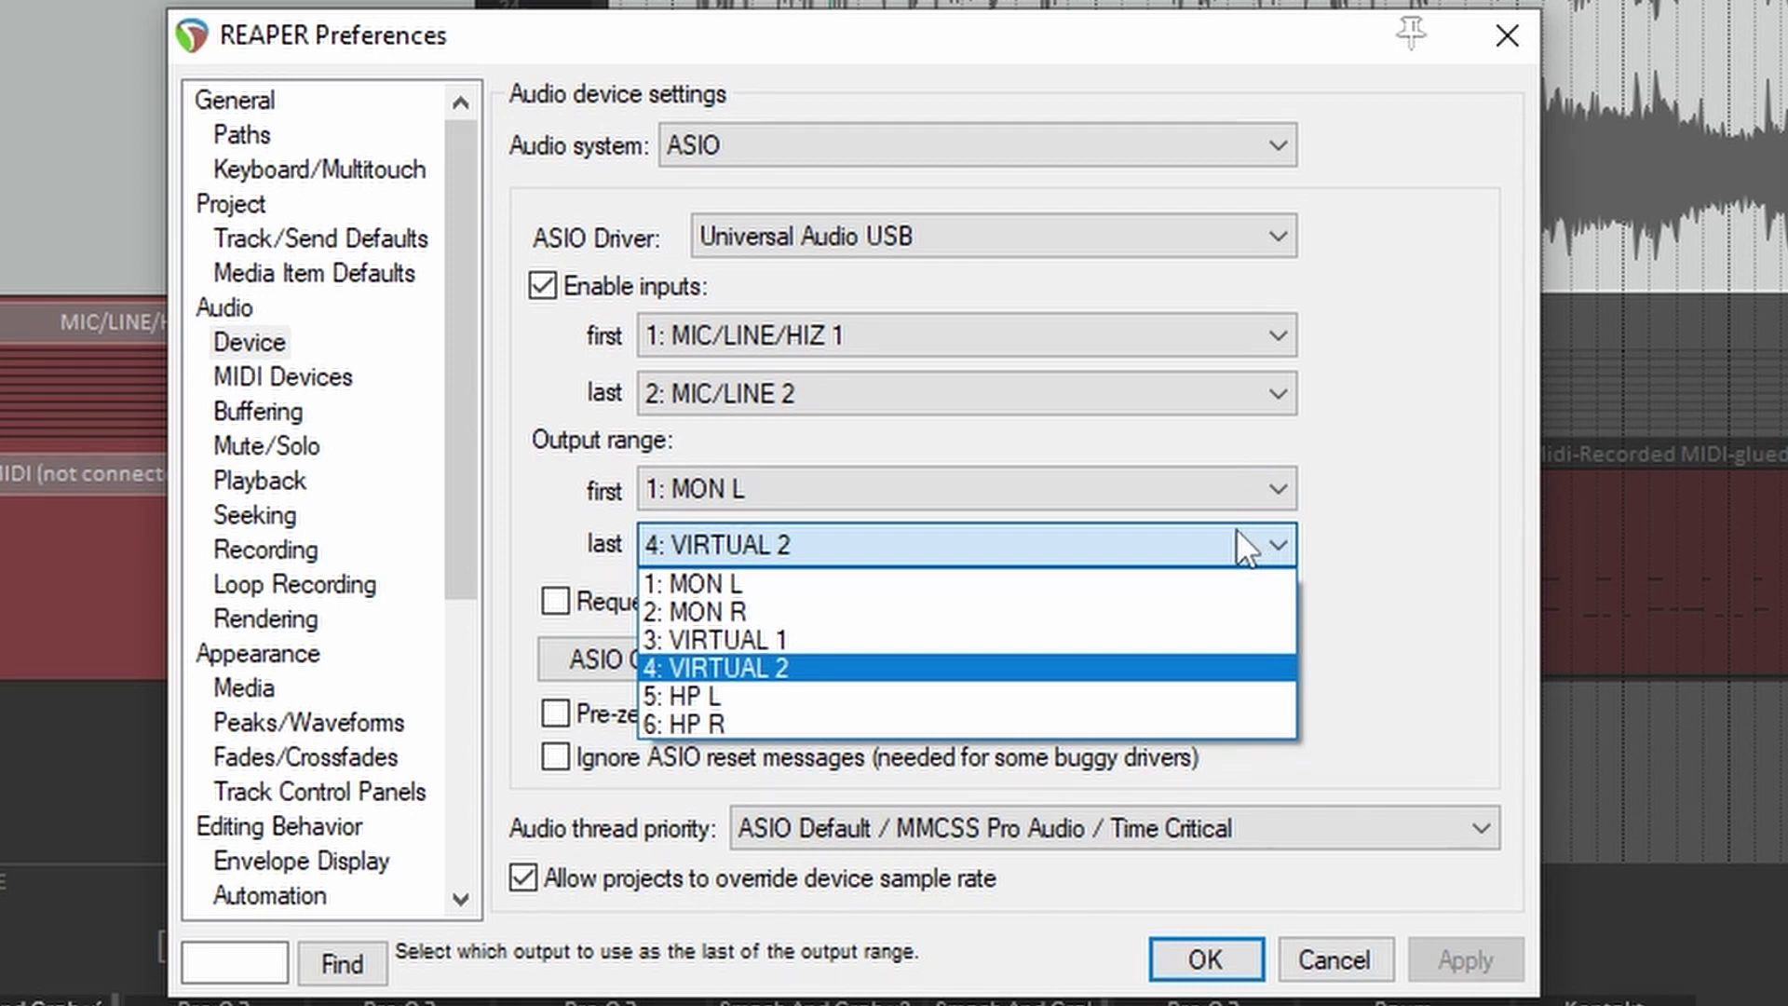
left_click(946, 665)
left_click(1201, 959)
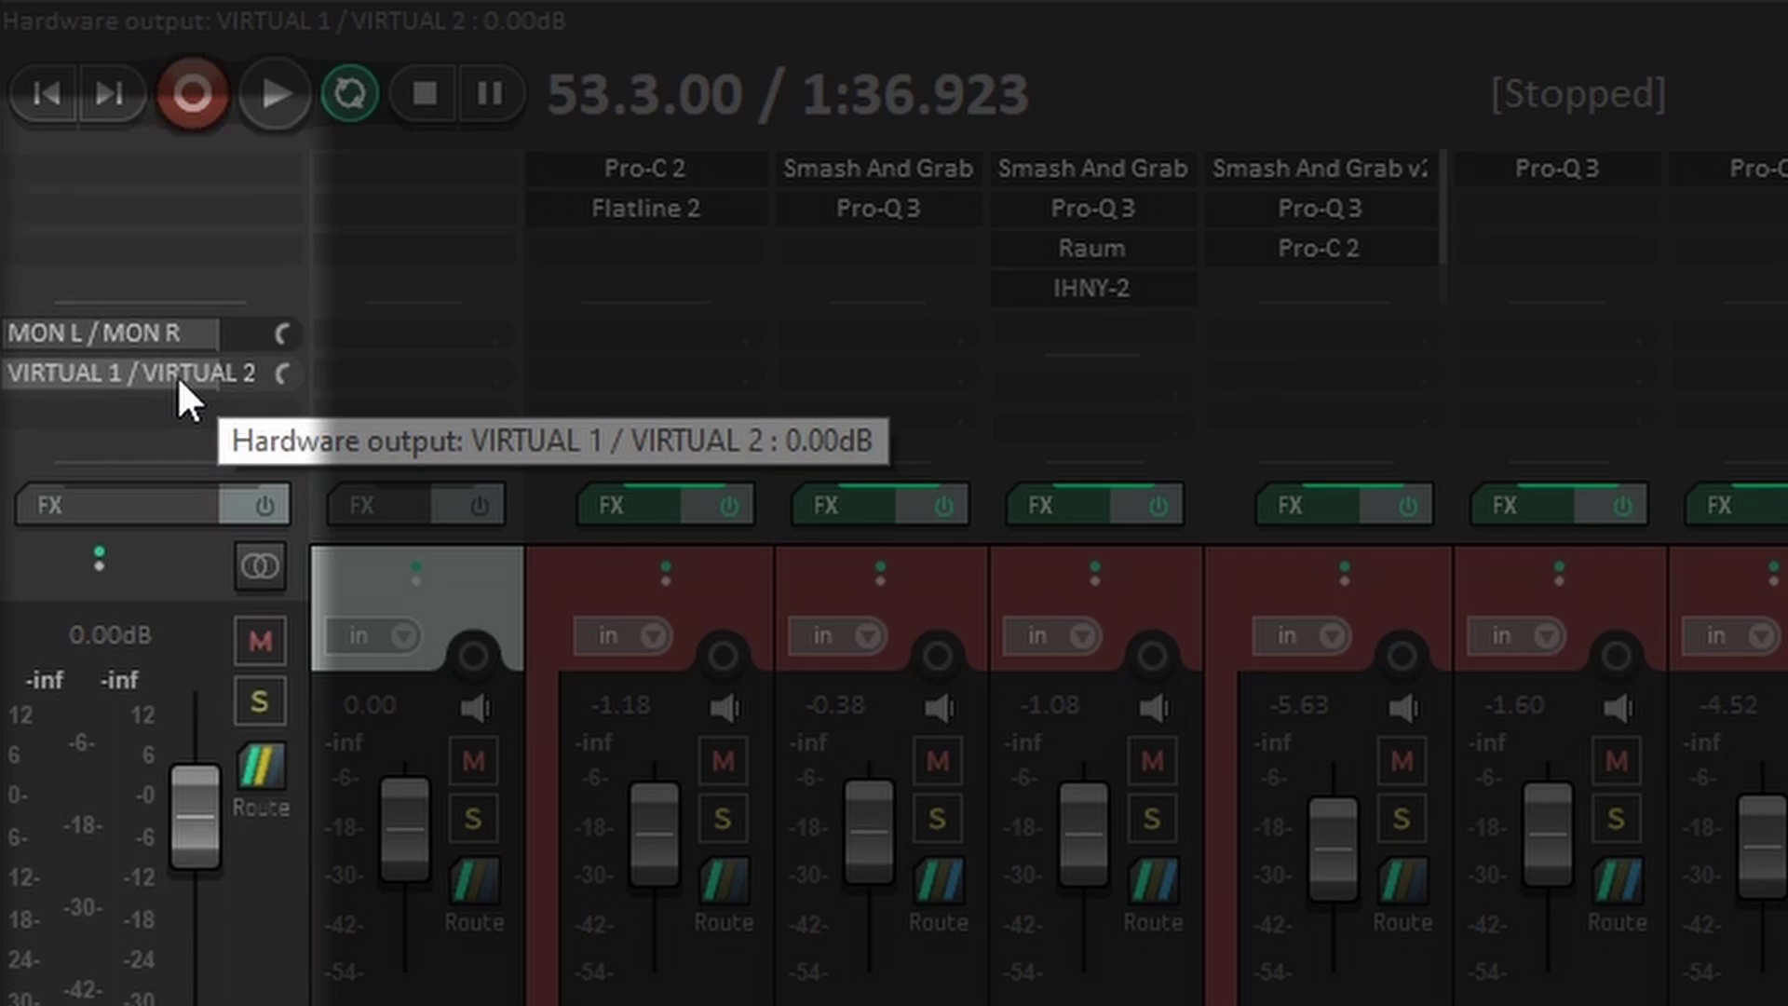
- Add hardware output 3: VIRTUAL 1 / VIRTUAL 2 to the master track alongside MON L / MON R
left_click(177, 374, "alt")
left_click(181, 376)
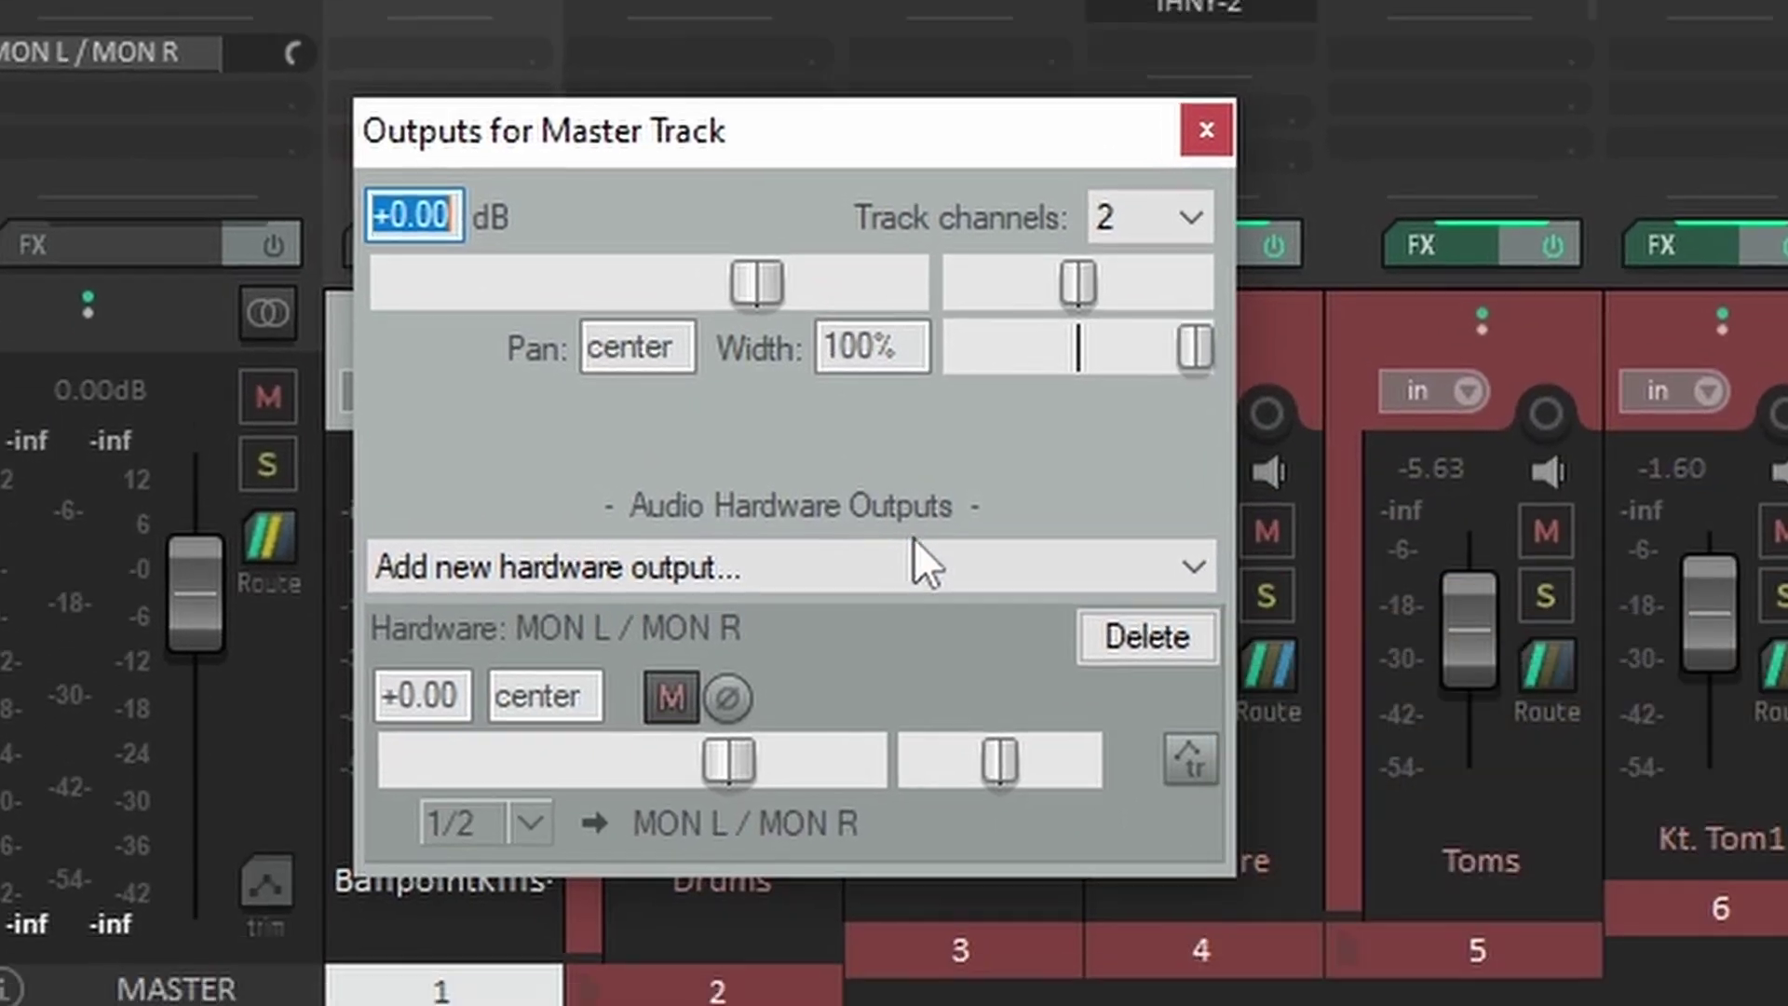
left_click(852, 782)
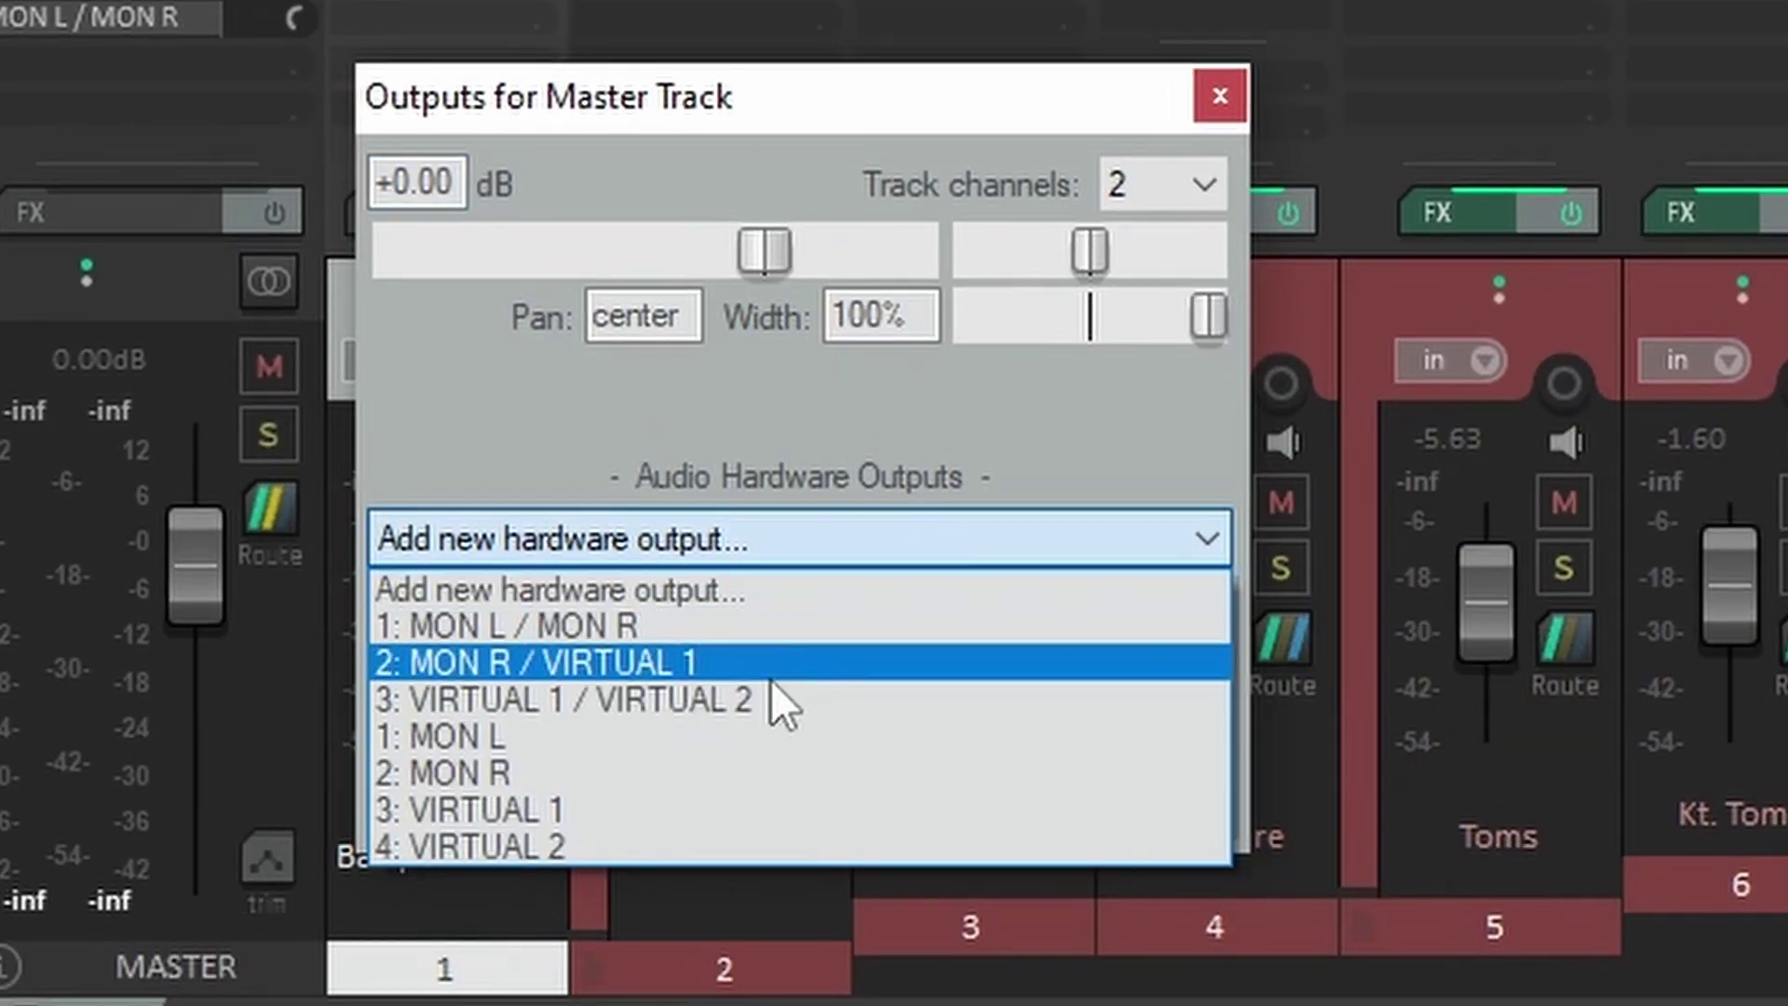
left_click(730, 698)
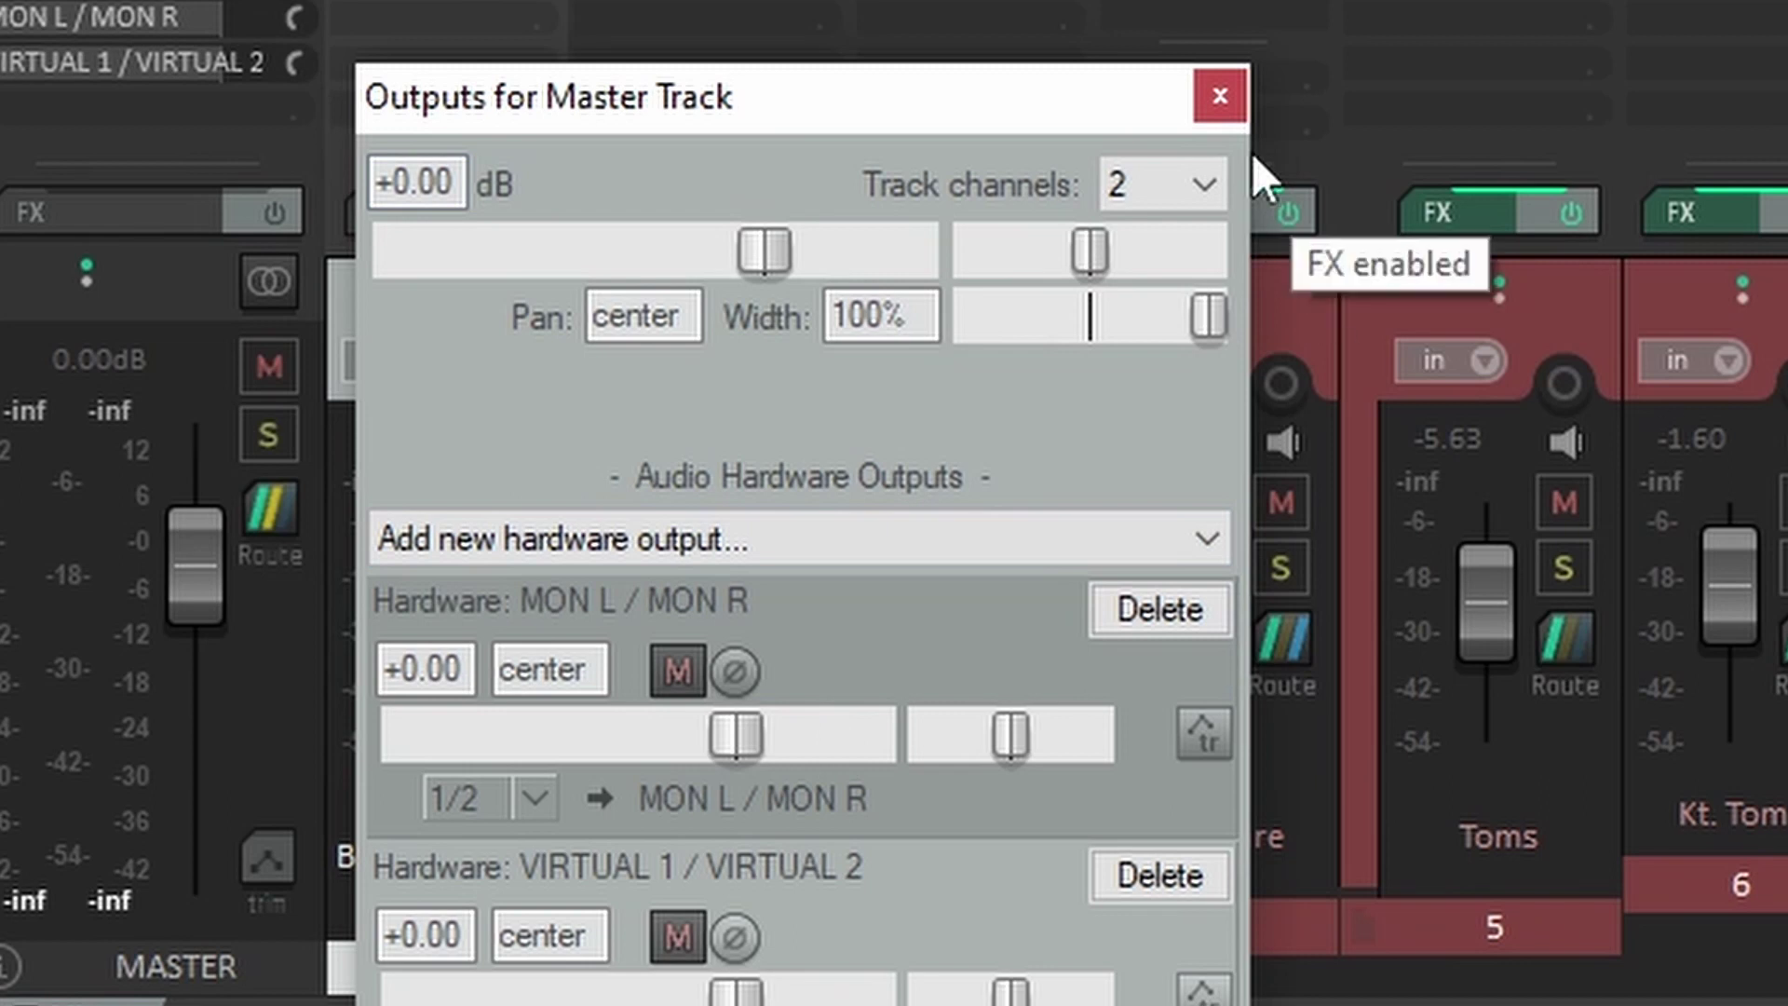
left_click(1224, 112)
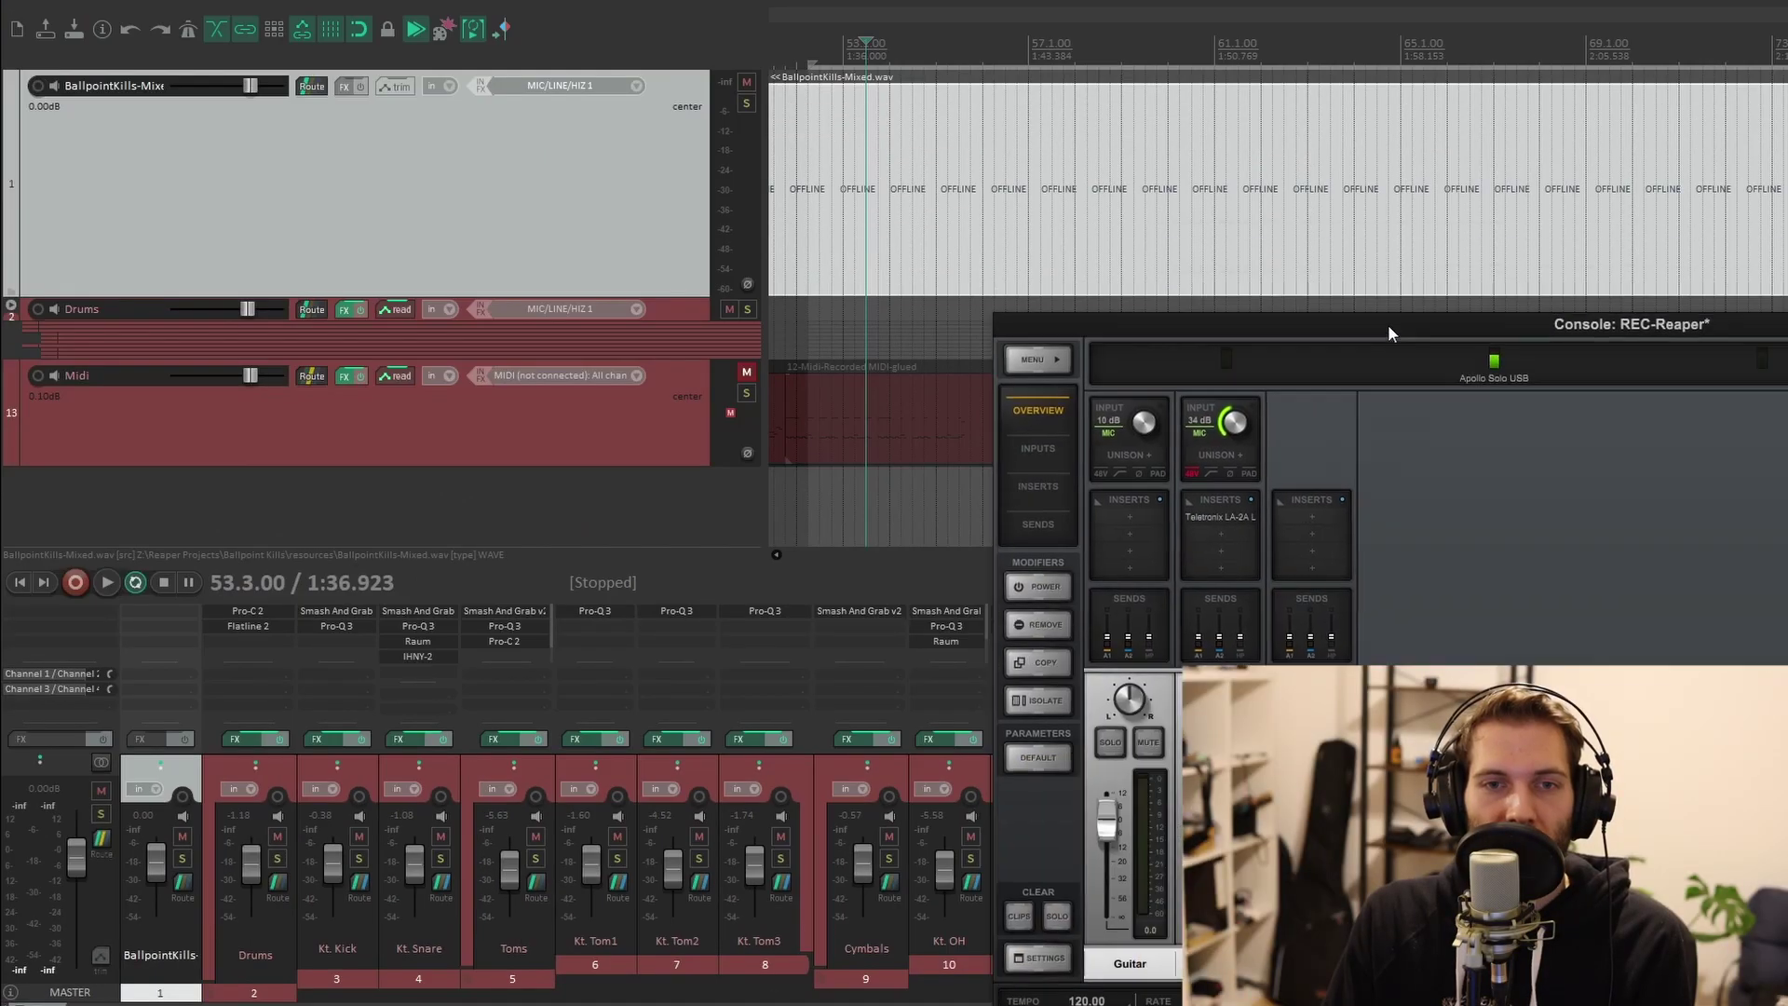
- Shift the UAD Console window left to show more channels beside REAPER
left_click_drag(1298, 376, 965, 376)
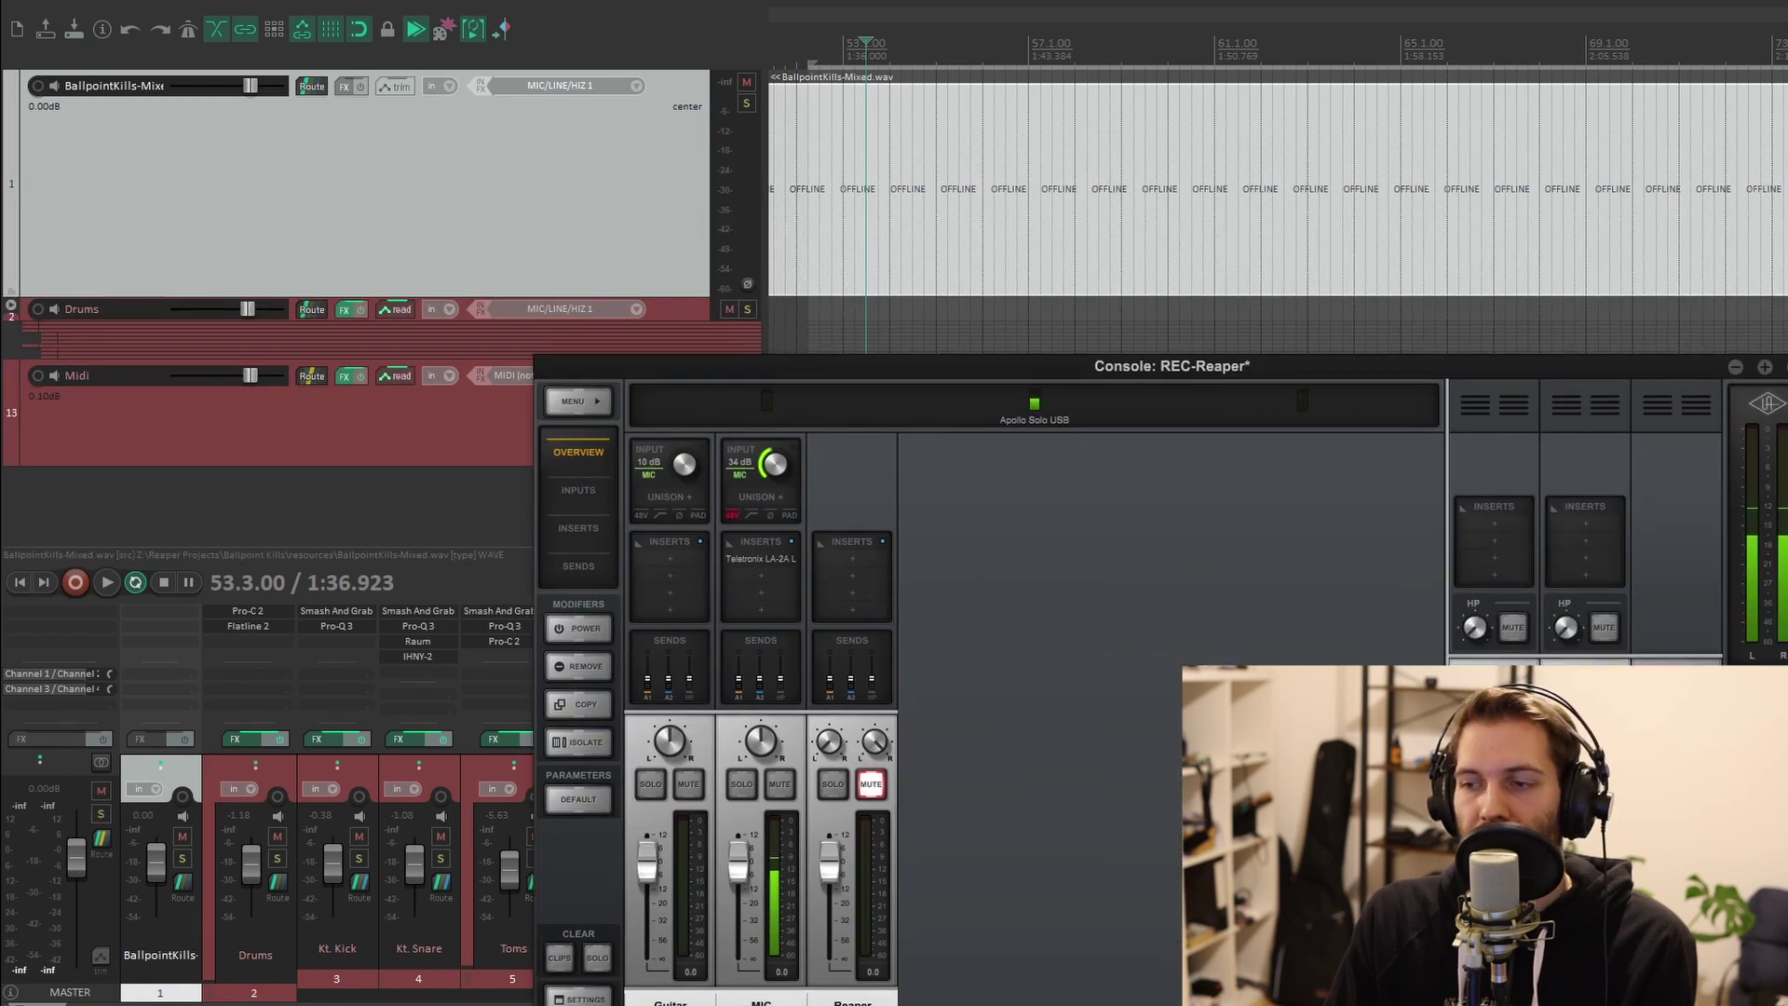
left_click(923, 199)
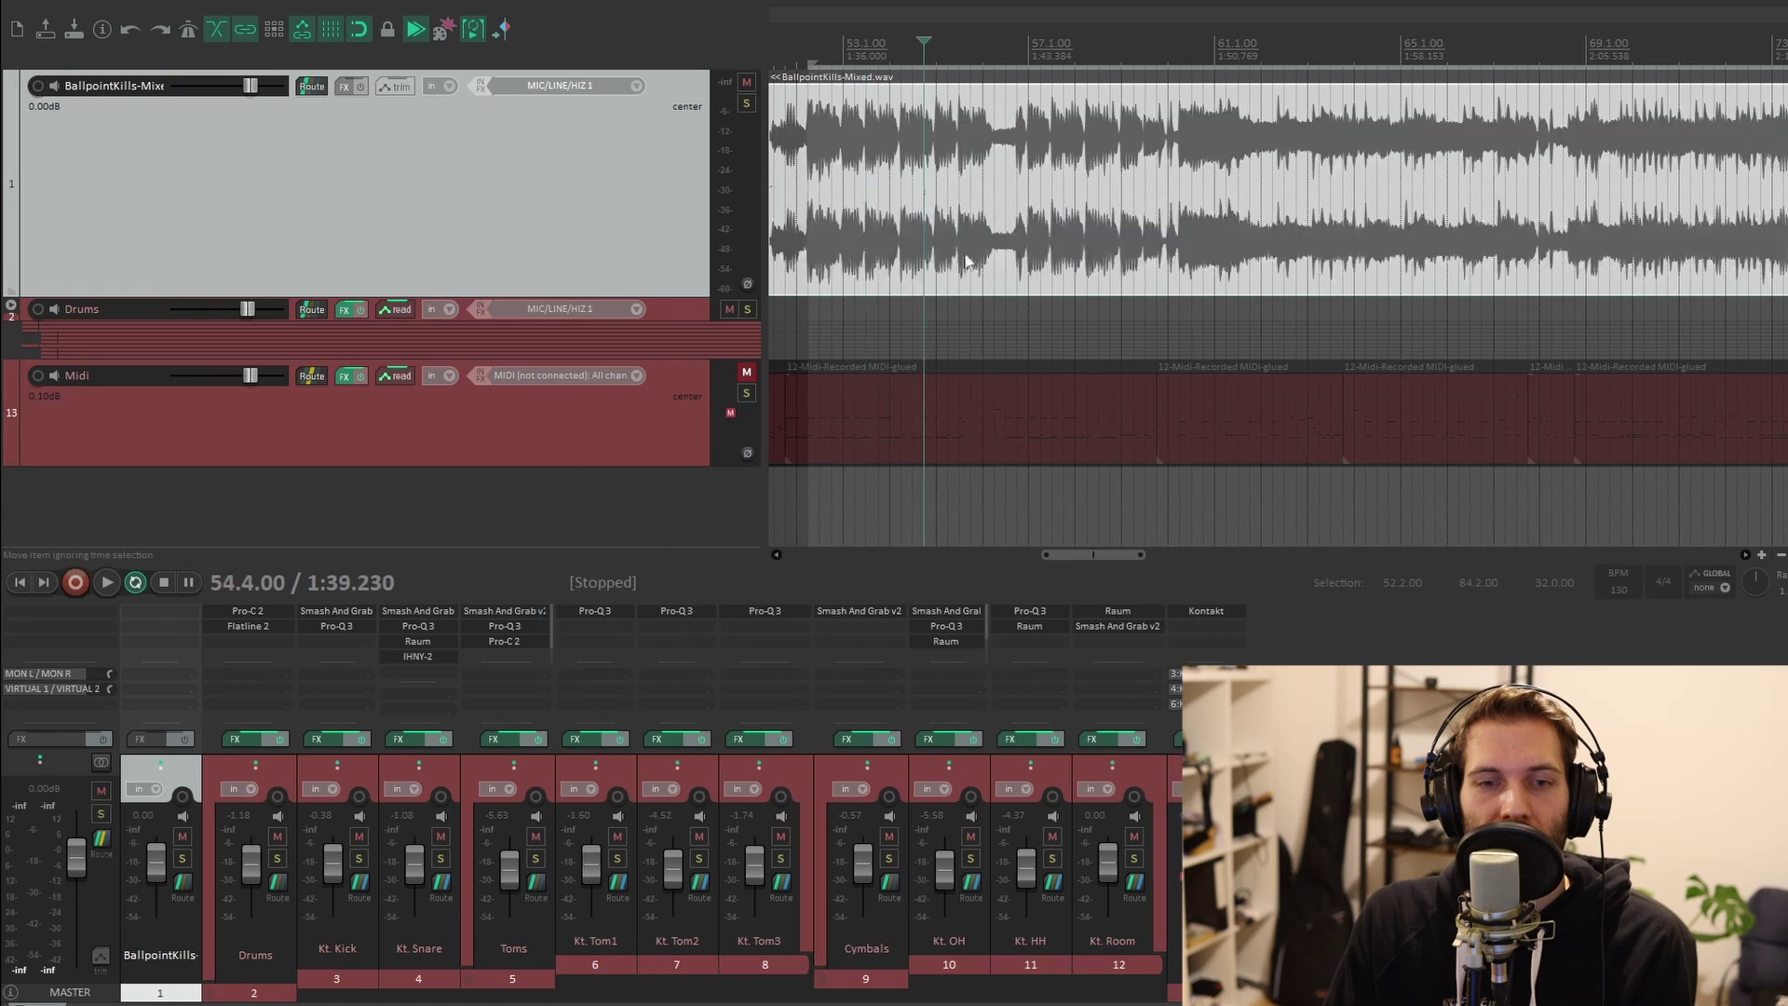
key("alt+Tab")
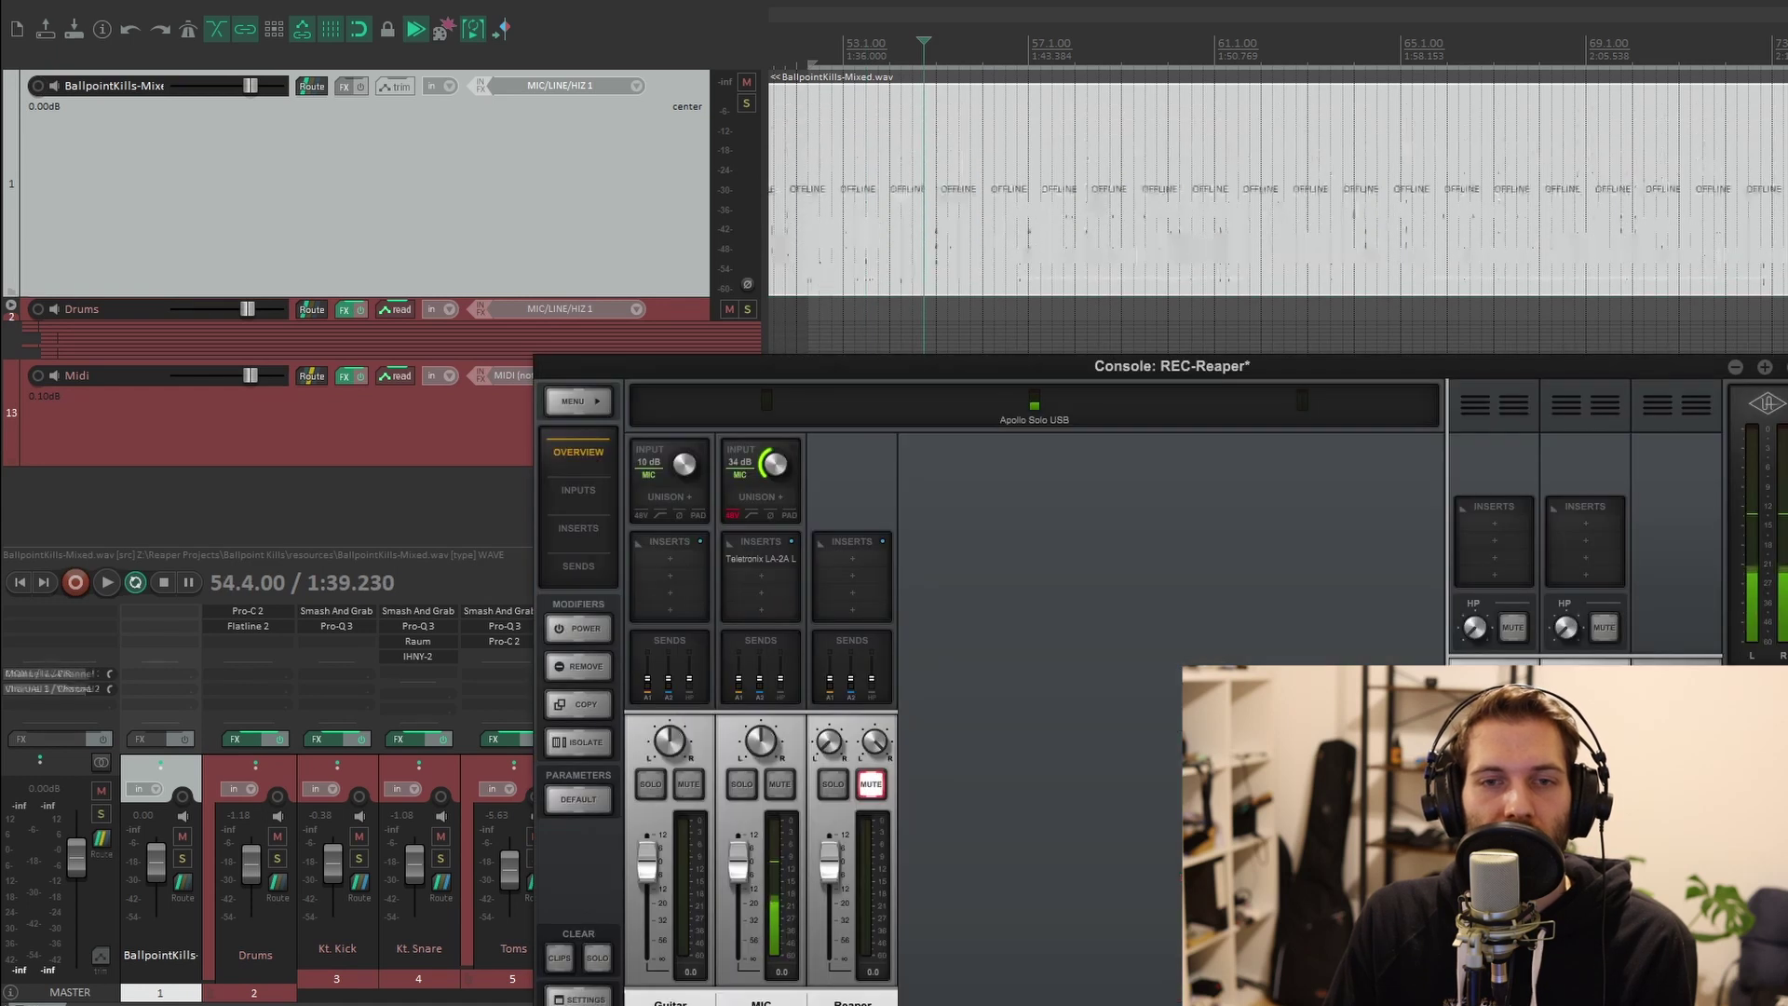
left_click_drag(1226, 373, 1164, 377)
- Start REAPER playback and watch the levels in UAD Console
key("alt+Tab")
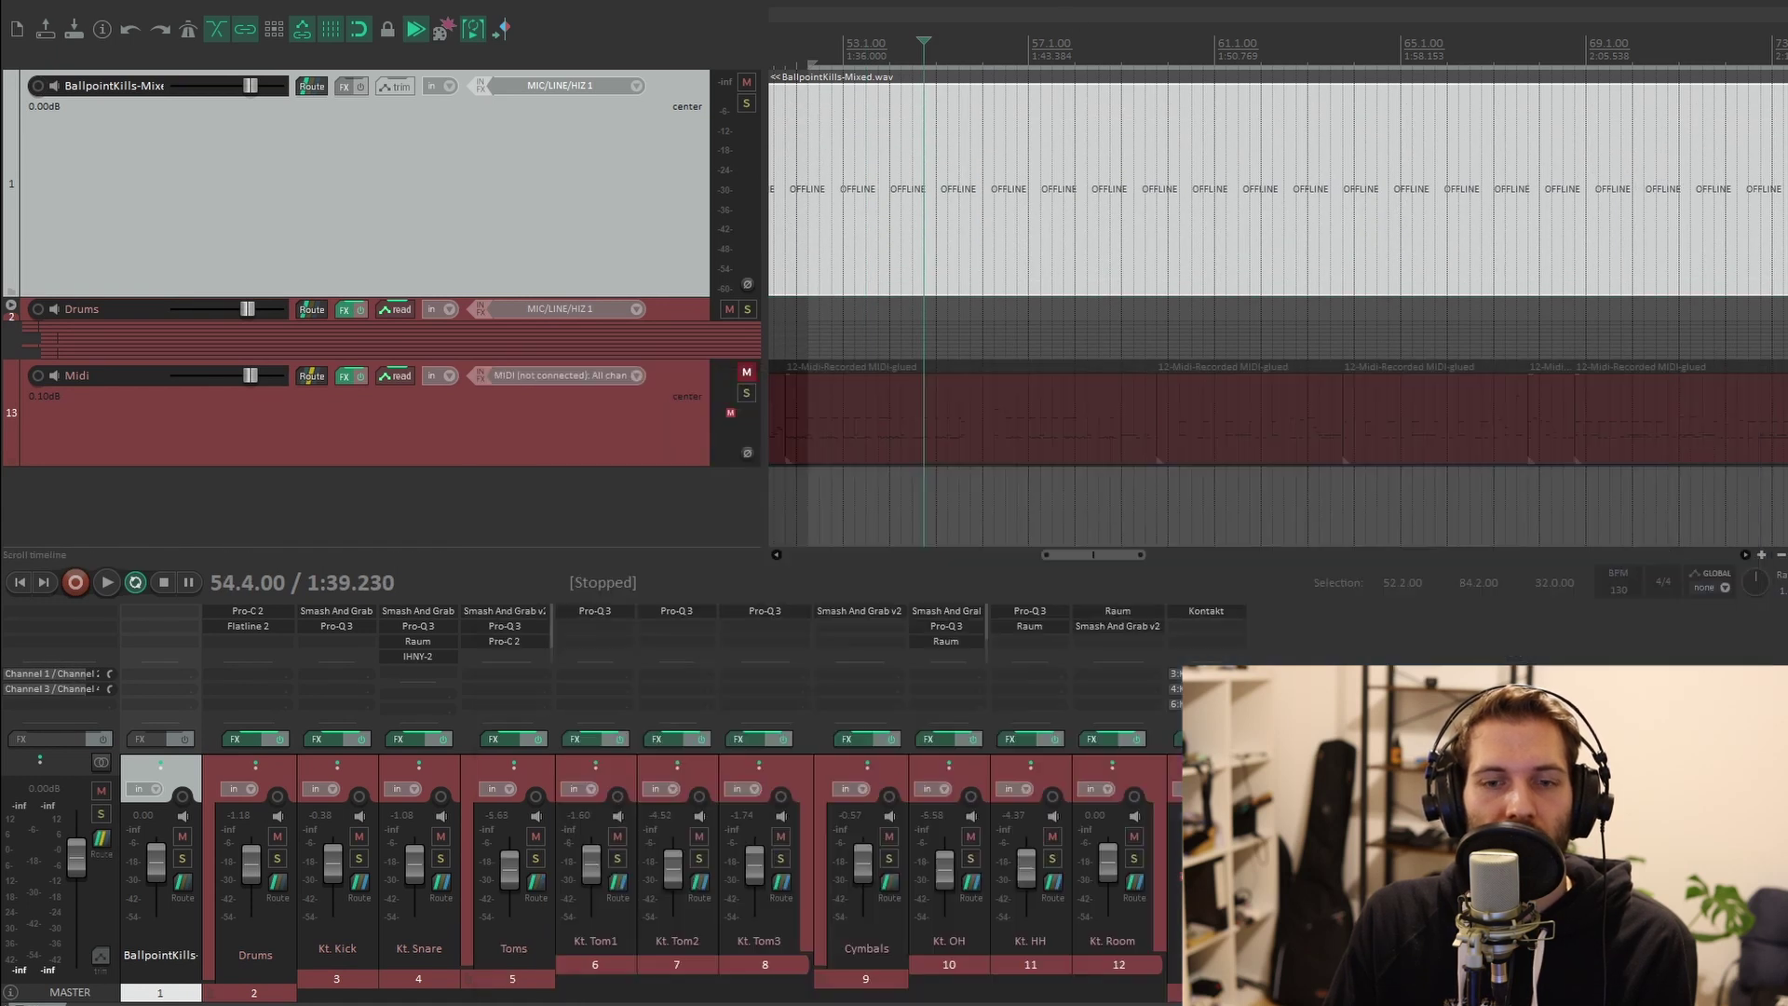
key("space")
key("alt+Tab")
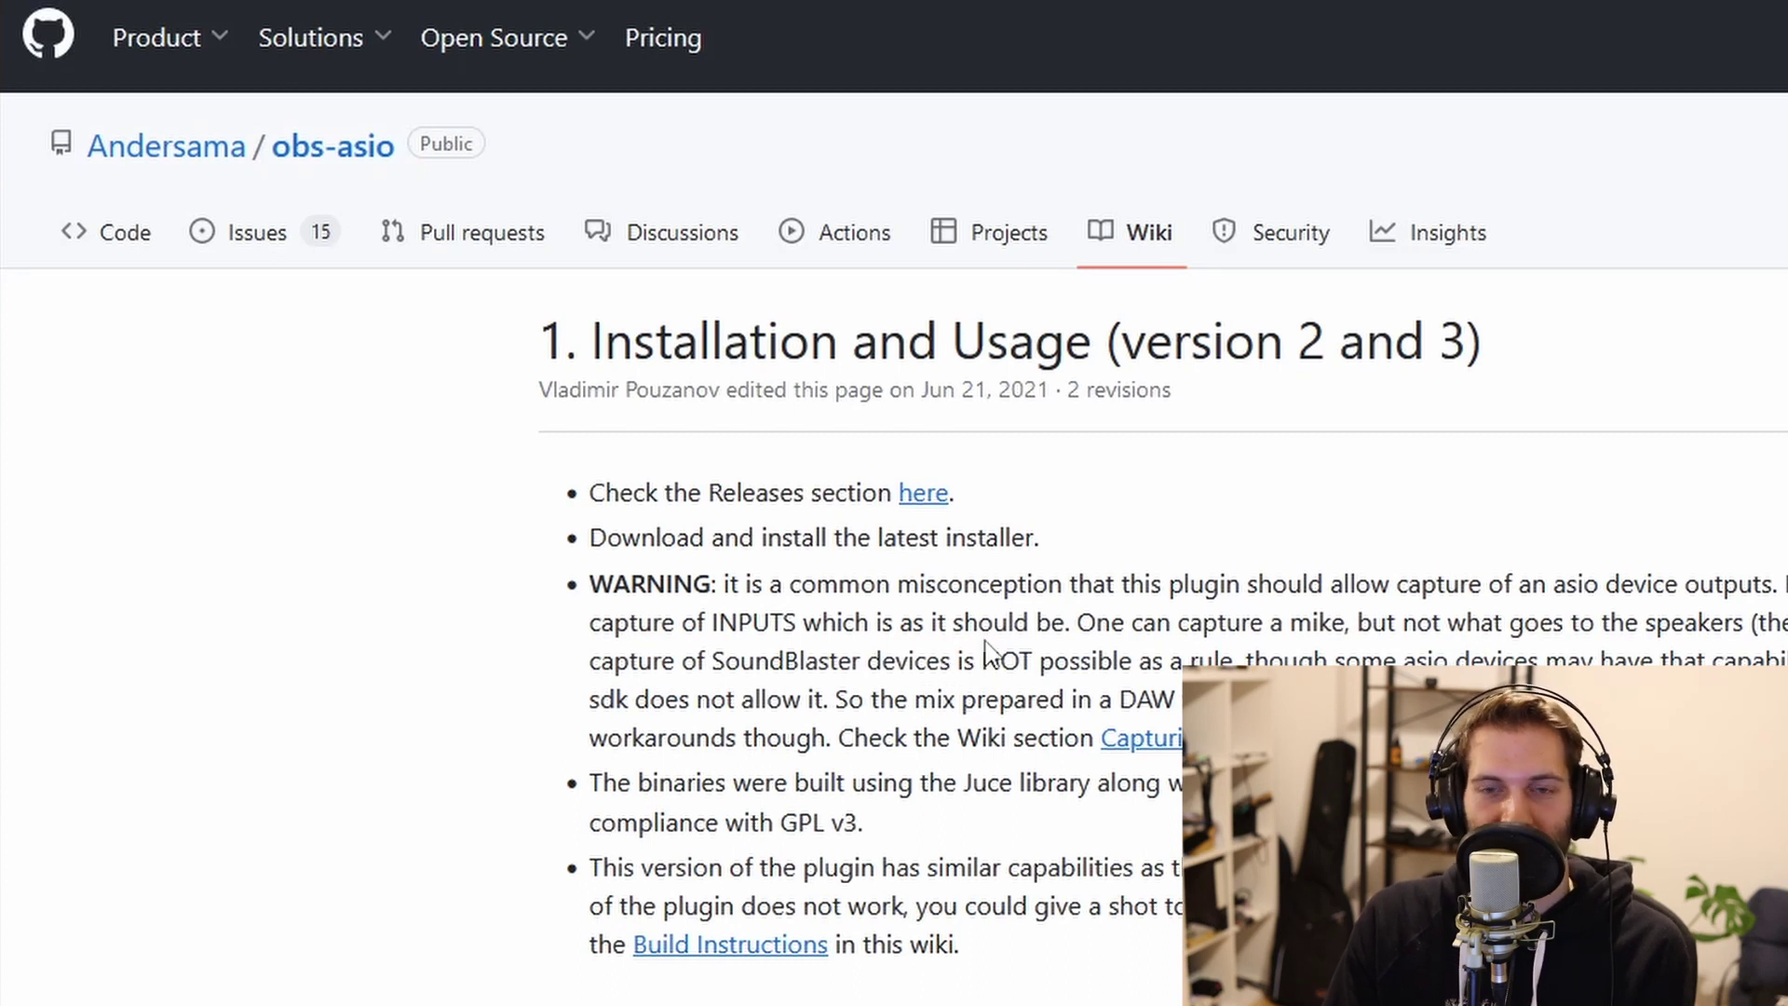
- Download obs-asio-3.1.1-windows-x64-Installer.exe from the Assets on the obs-asio releases page
left_click(922, 493)
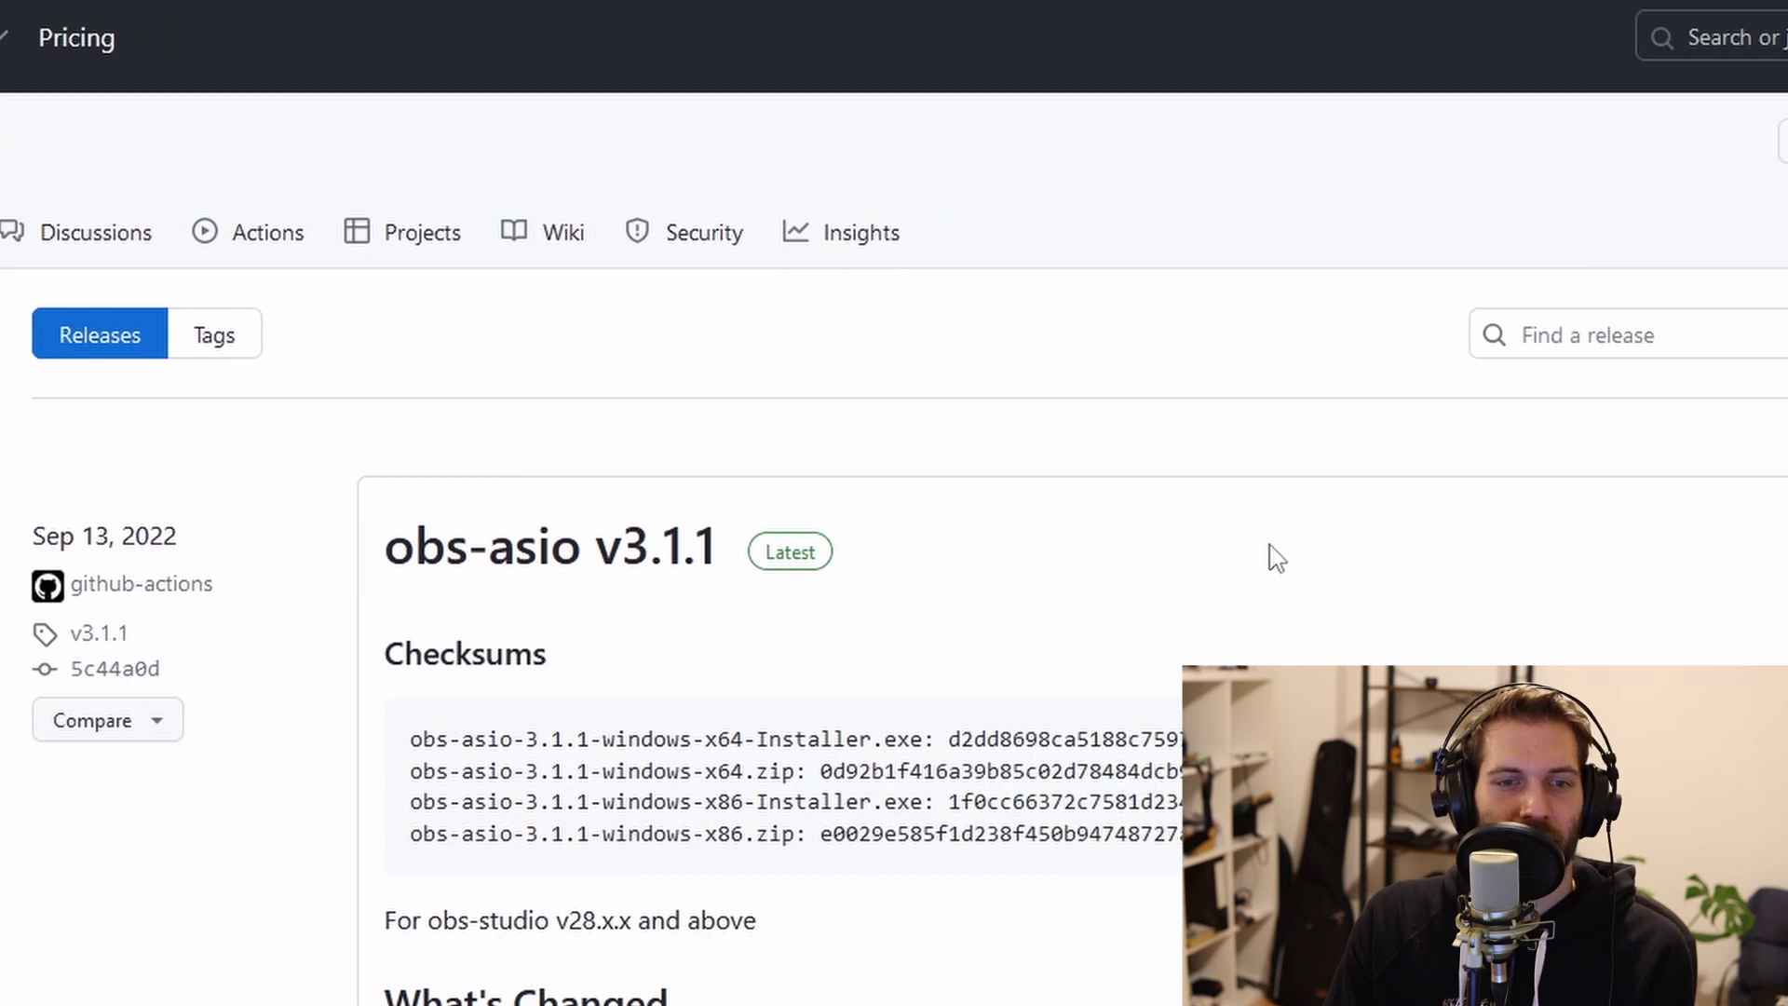
scroll(1518, 562, "down", 7)
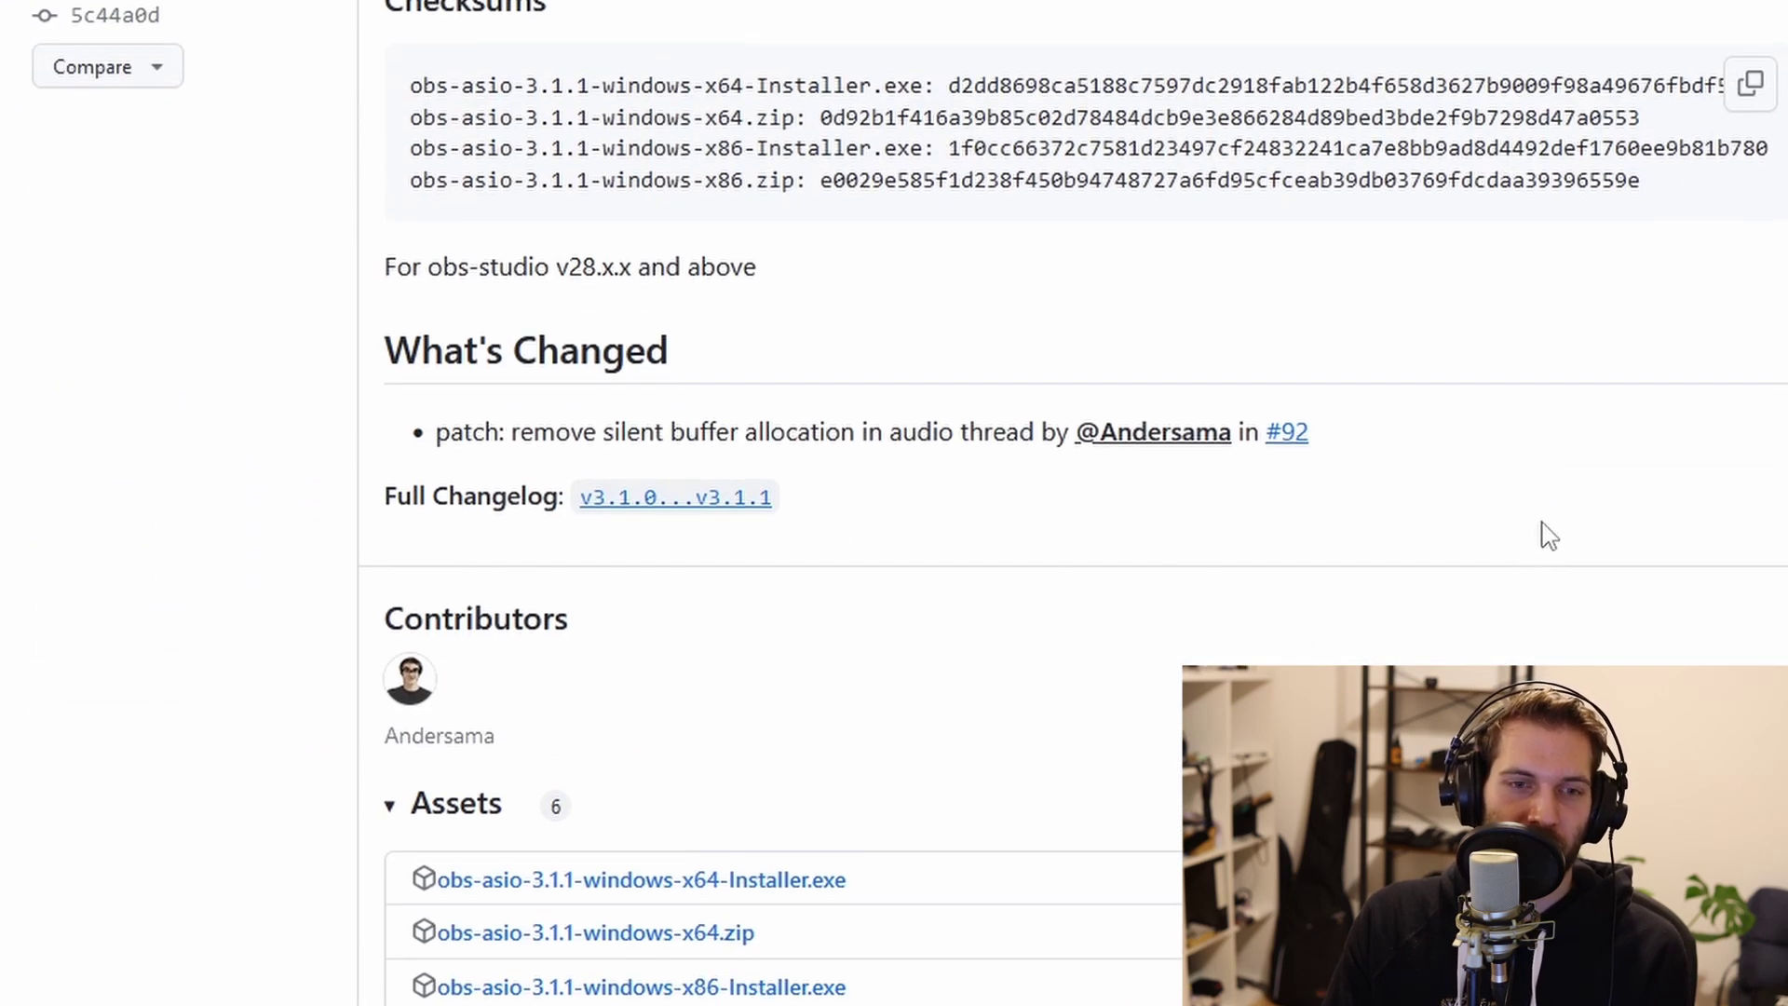
scroll(1702, 507, "down", 2)
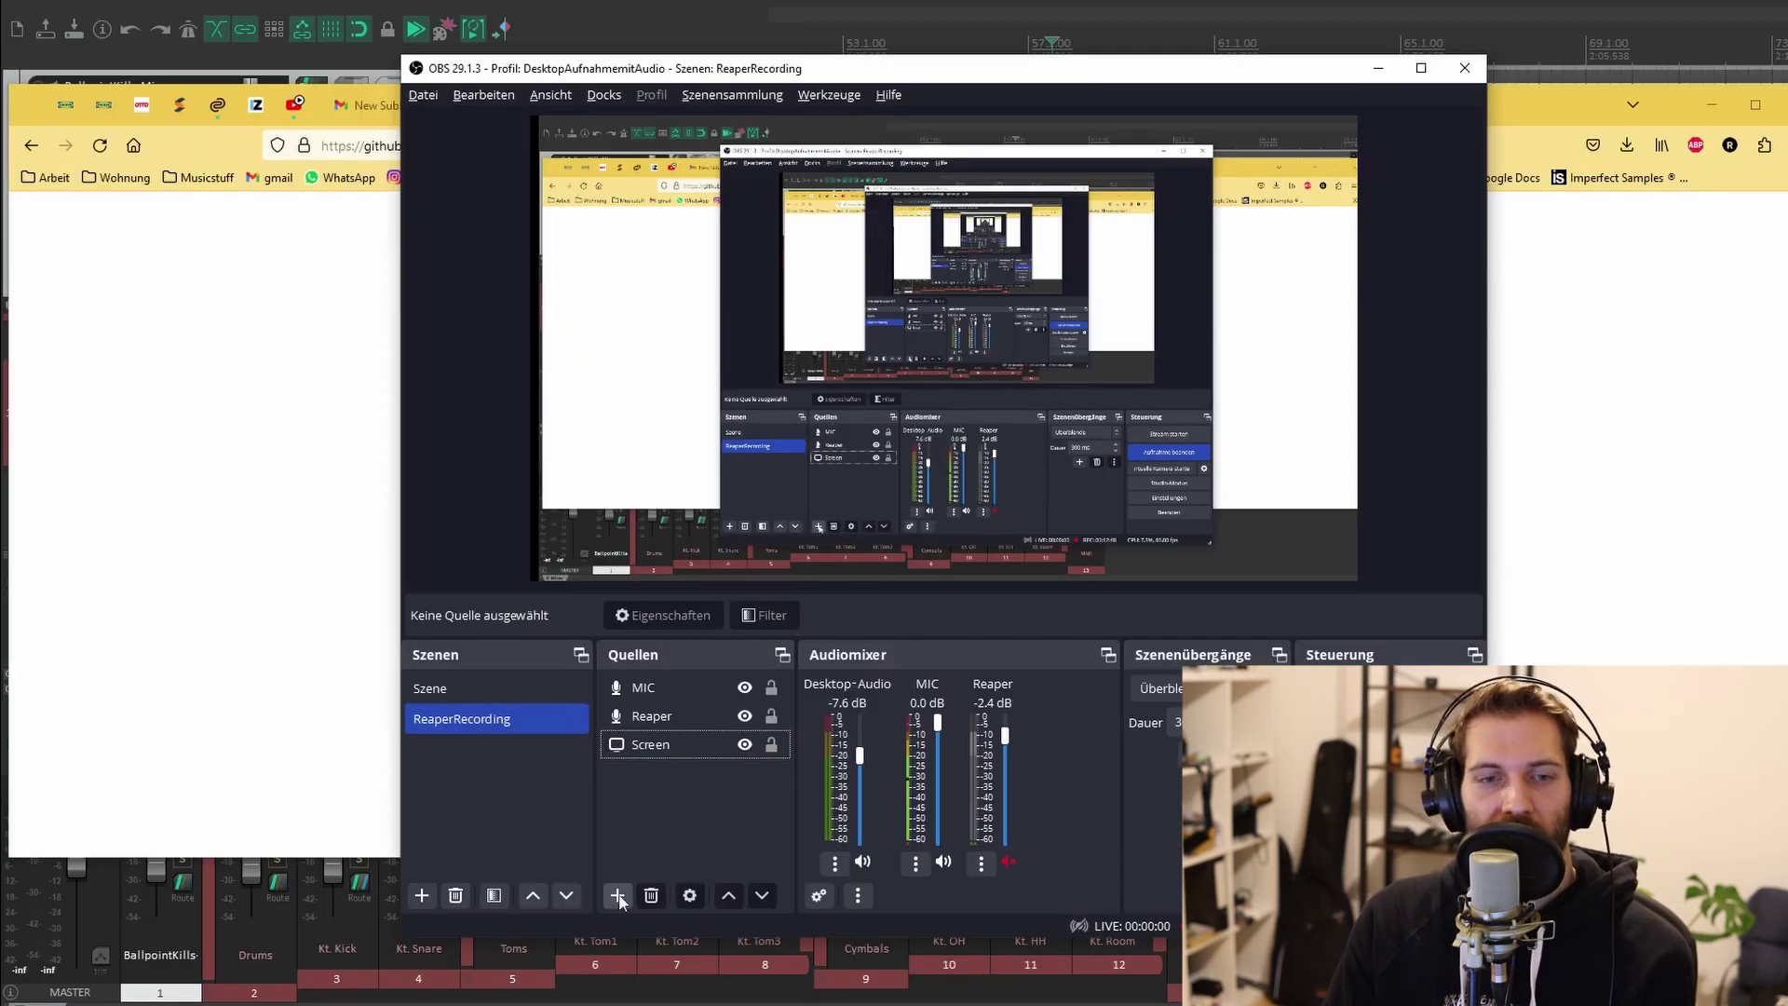
left_click(618, 897)
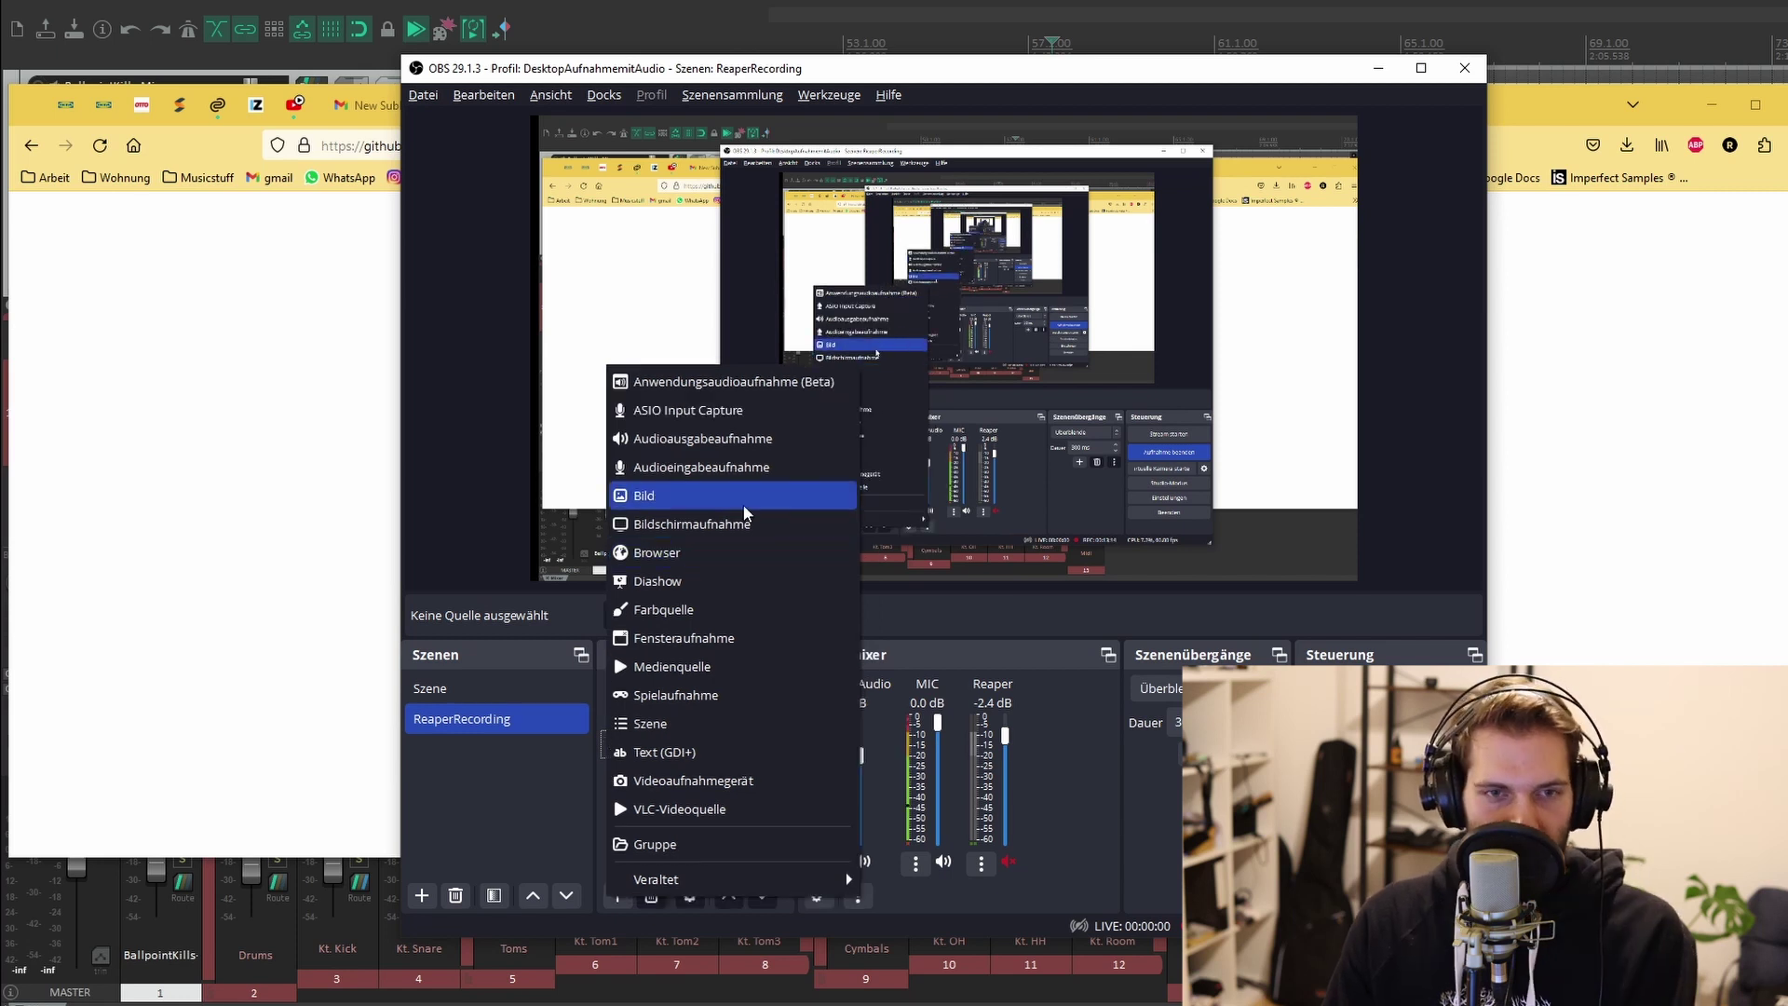
- Create an ASIO Input Capture source using the Universal Audio USB device
left_click(709, 410)
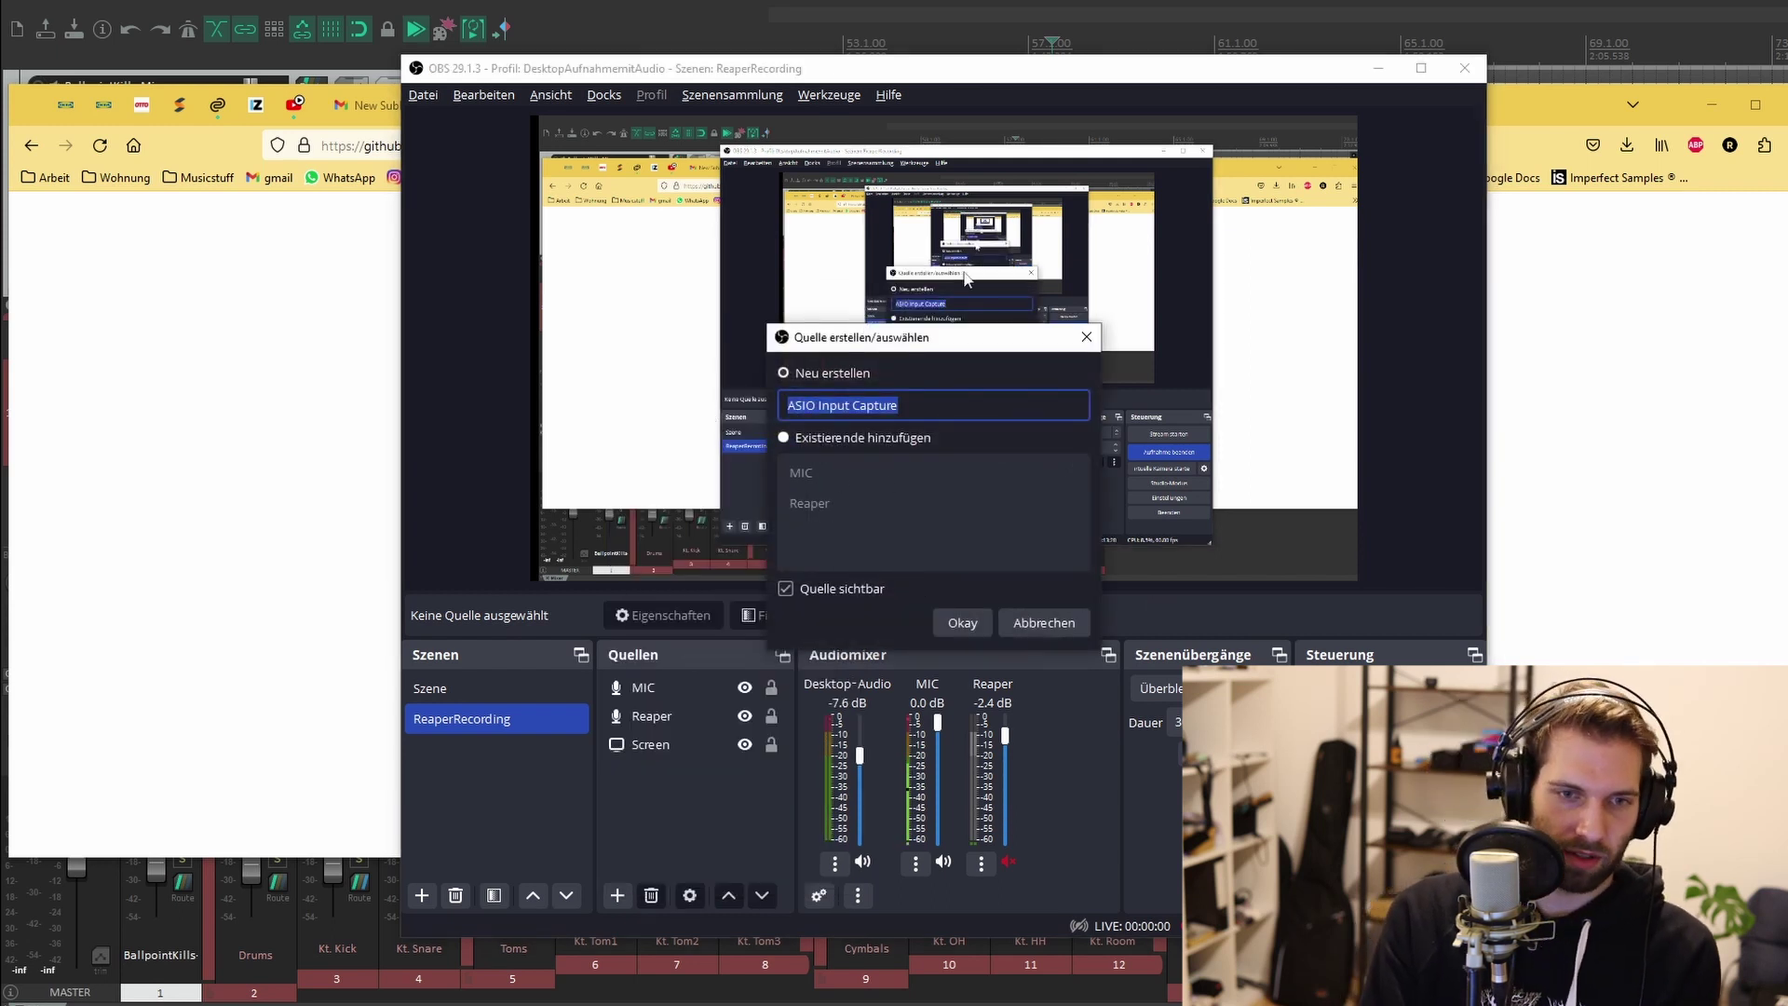
left_click(959, 622)
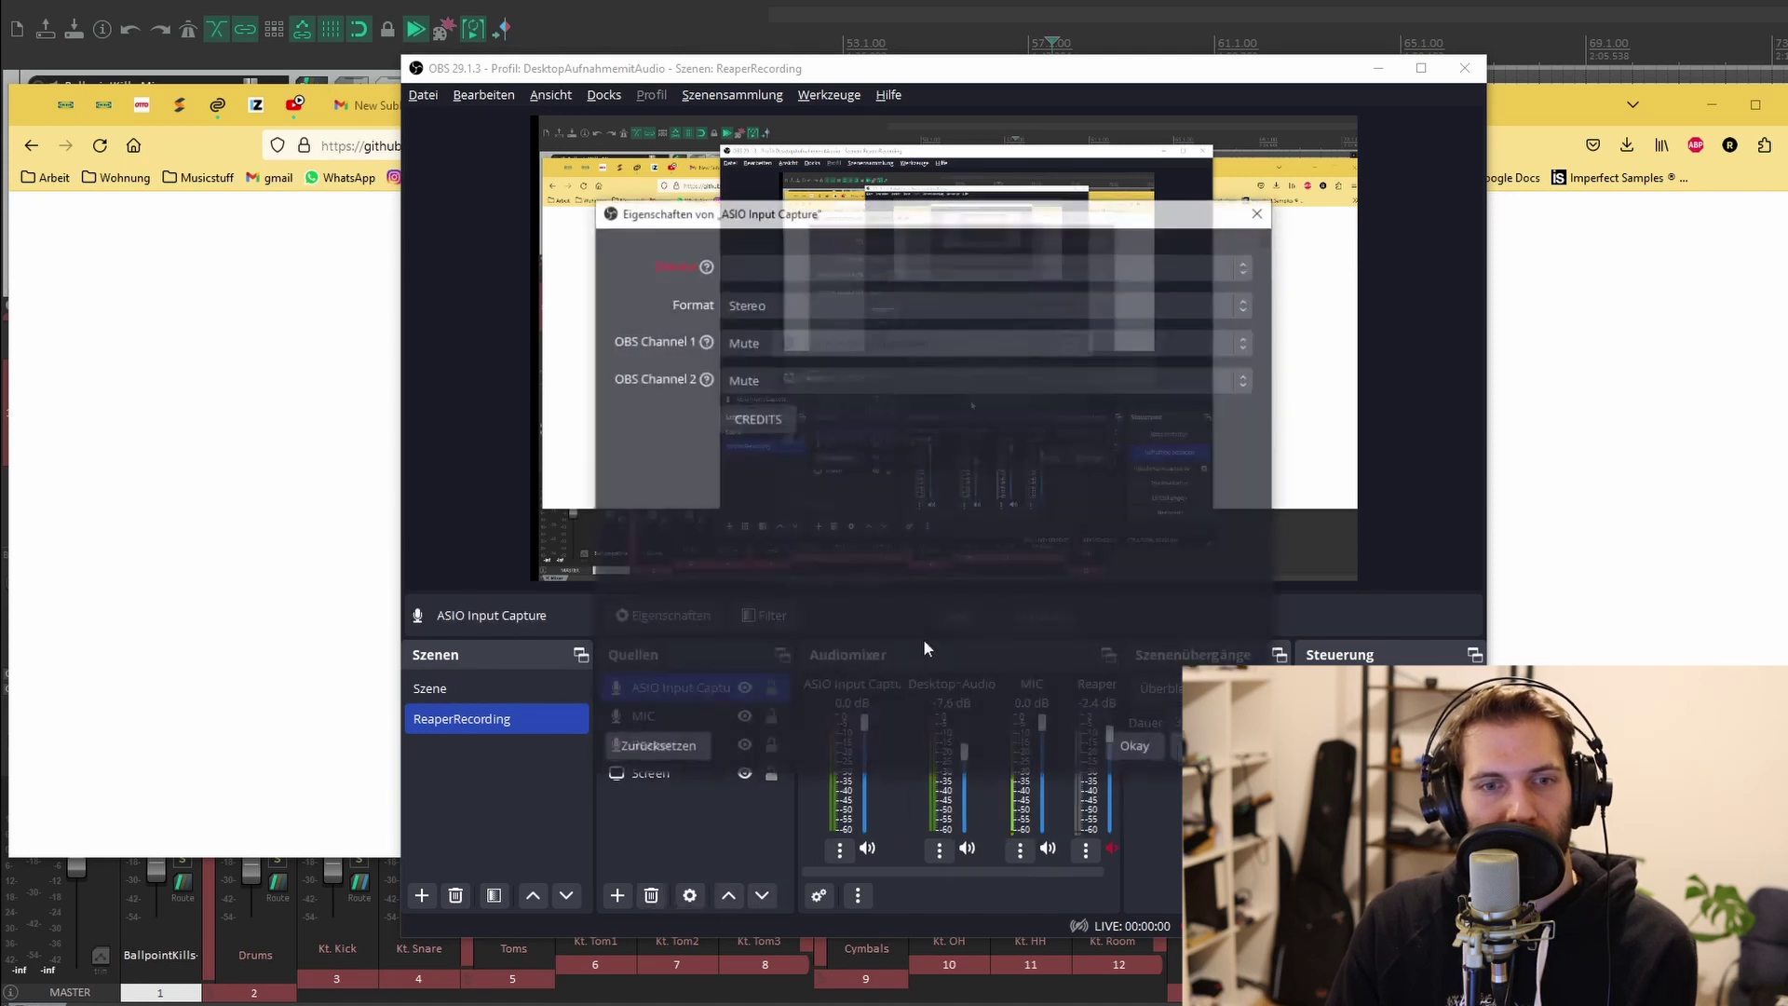
left_click(1014, 266)
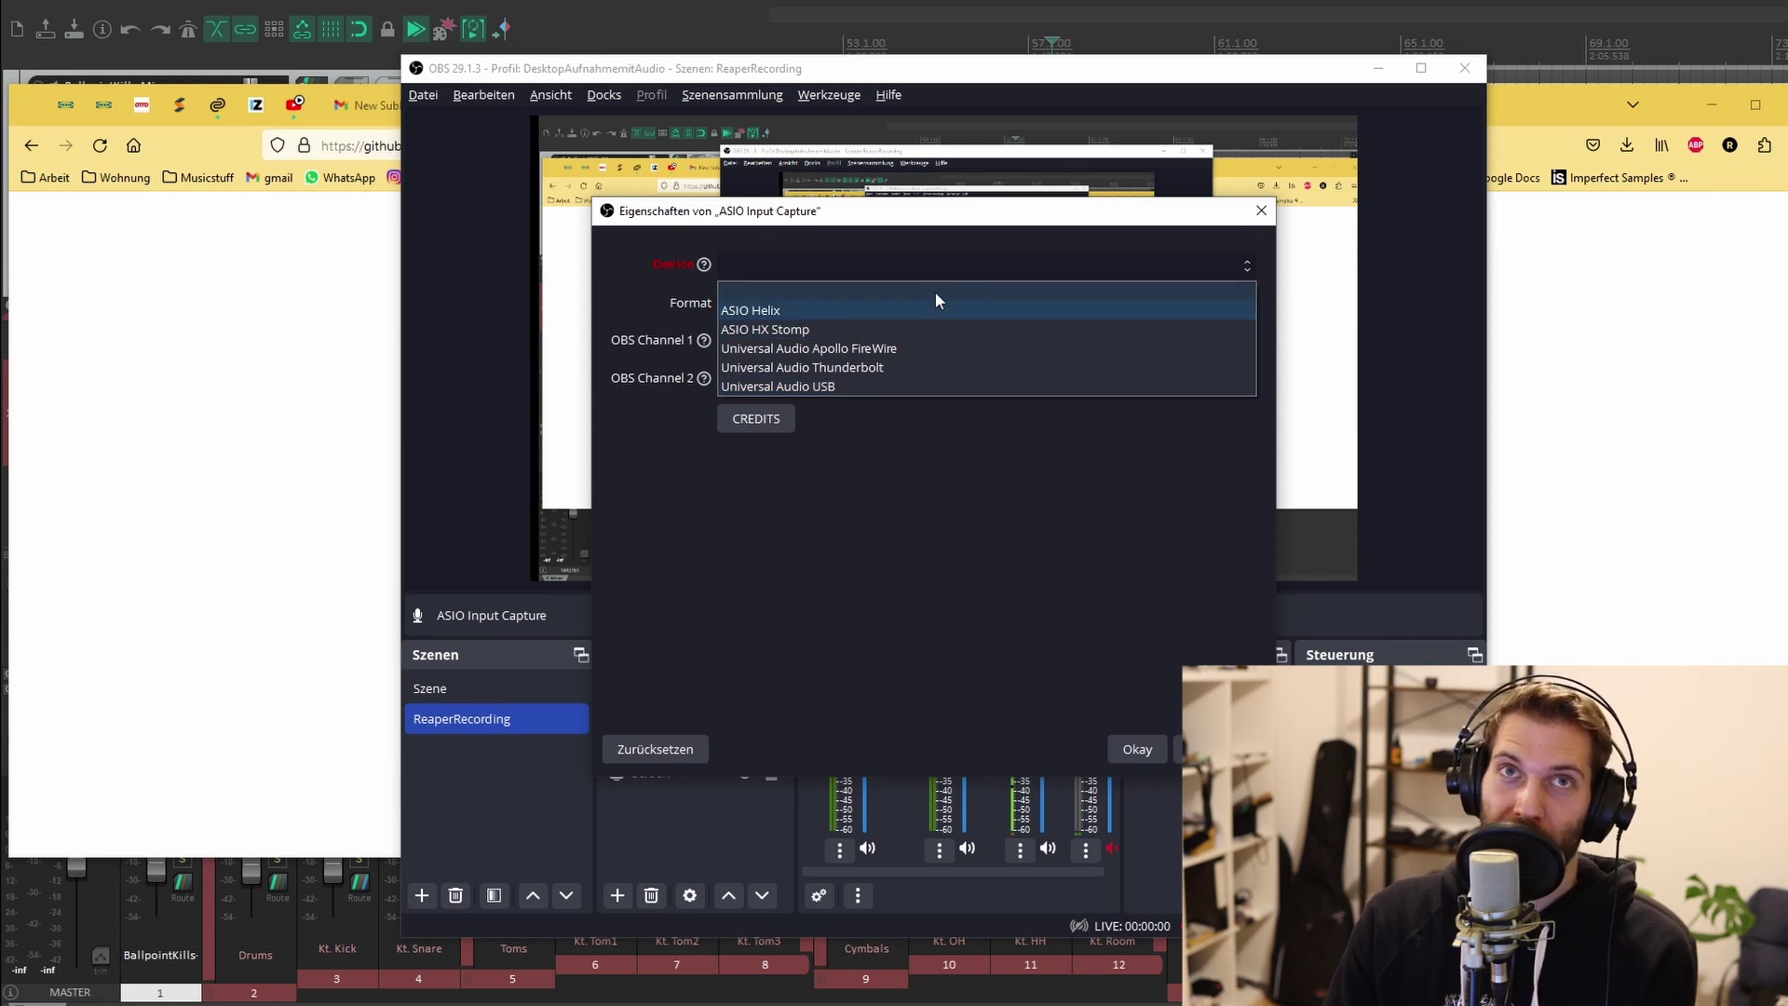
left_click(959, 387)
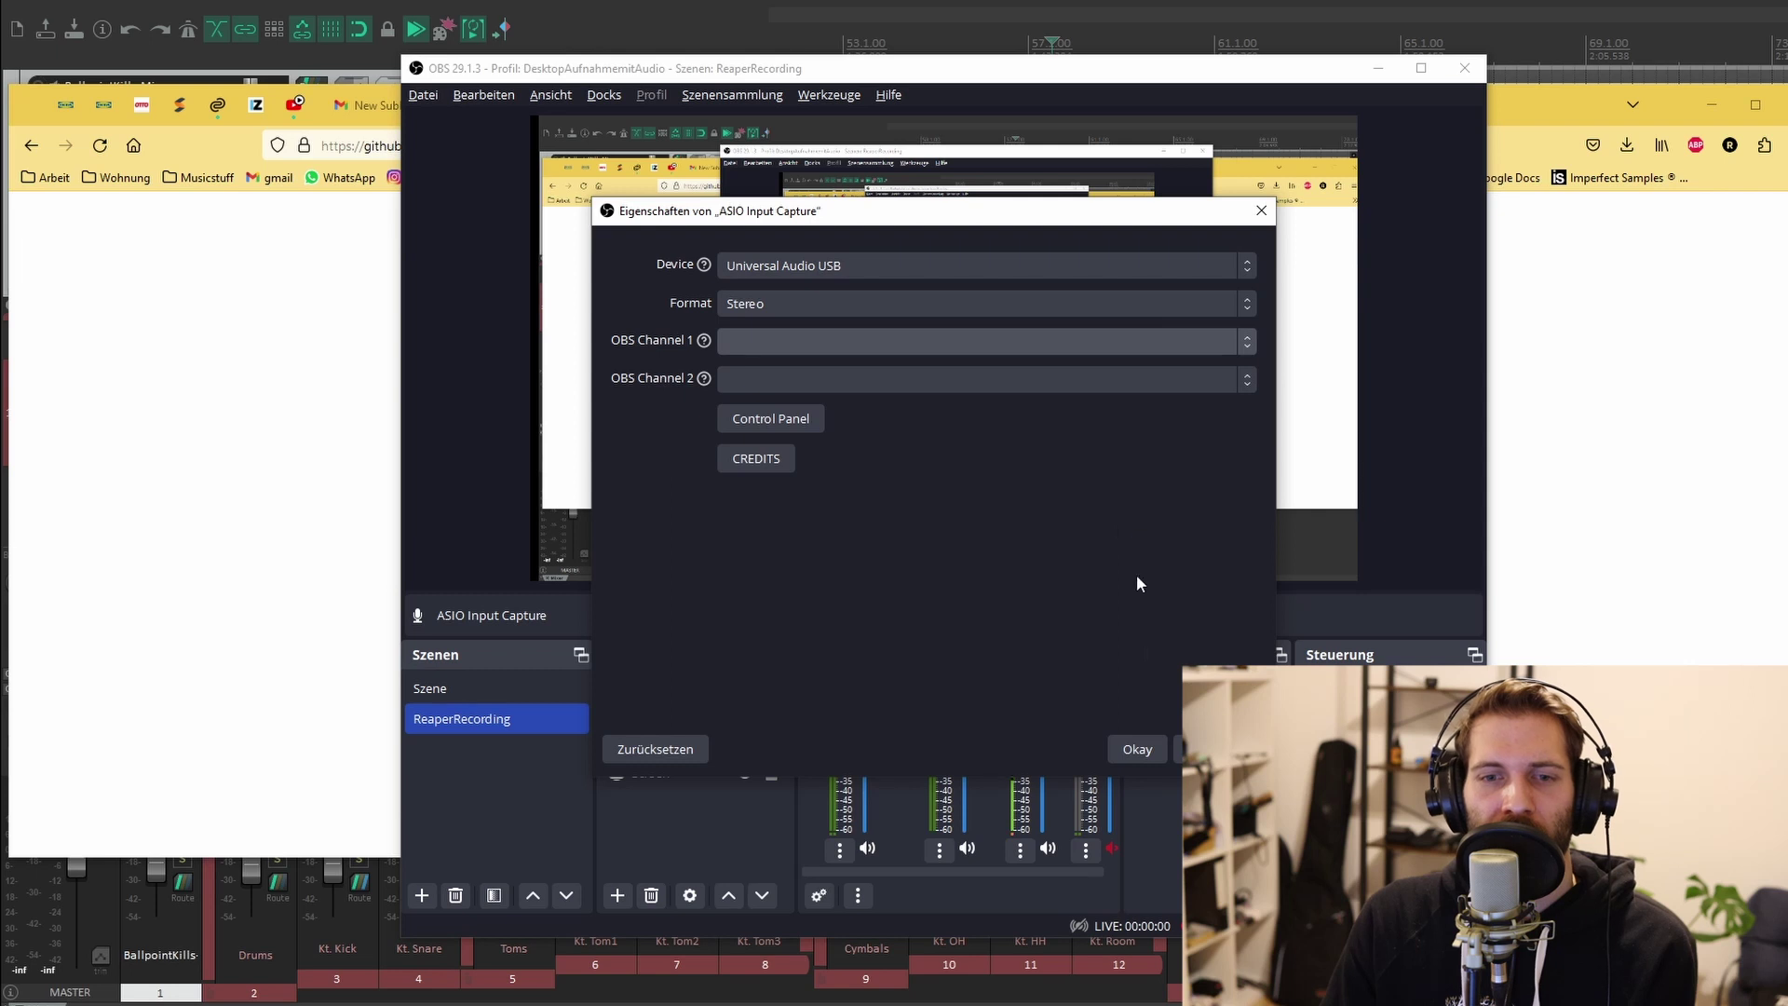
- Reopen the ASIO Input Capture source's properties from its context menu
left_click(1137, 749)
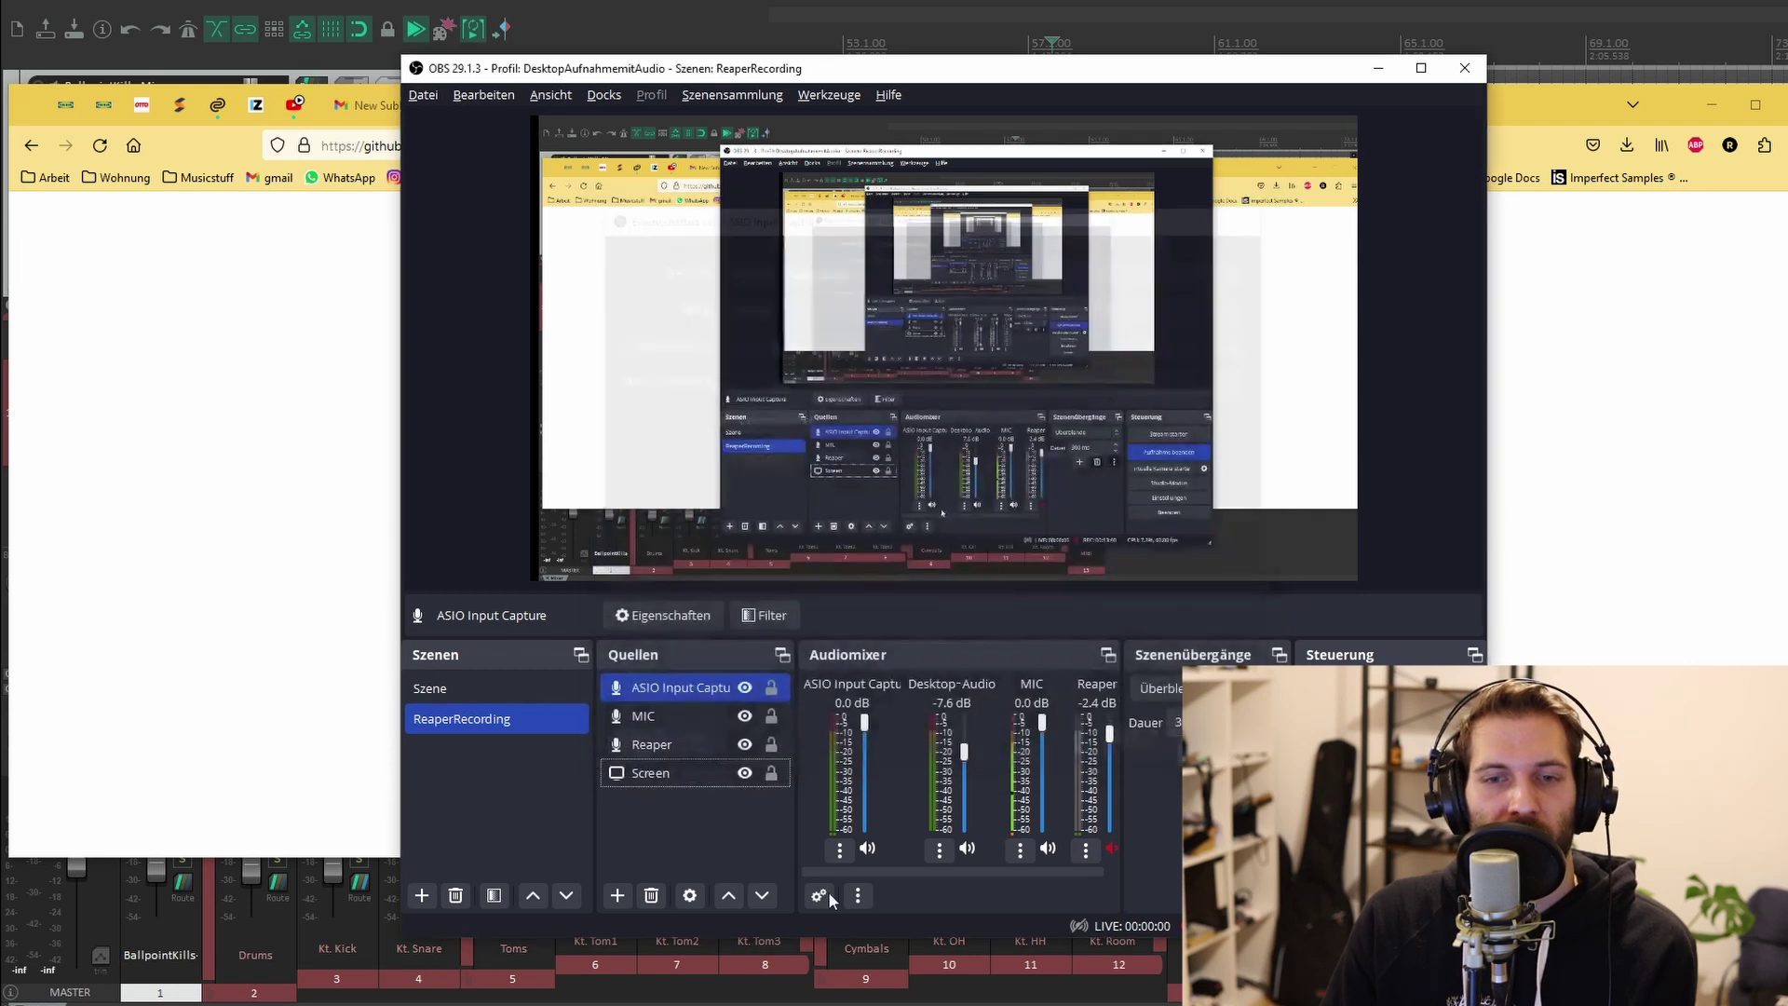
left_click(628, 832)
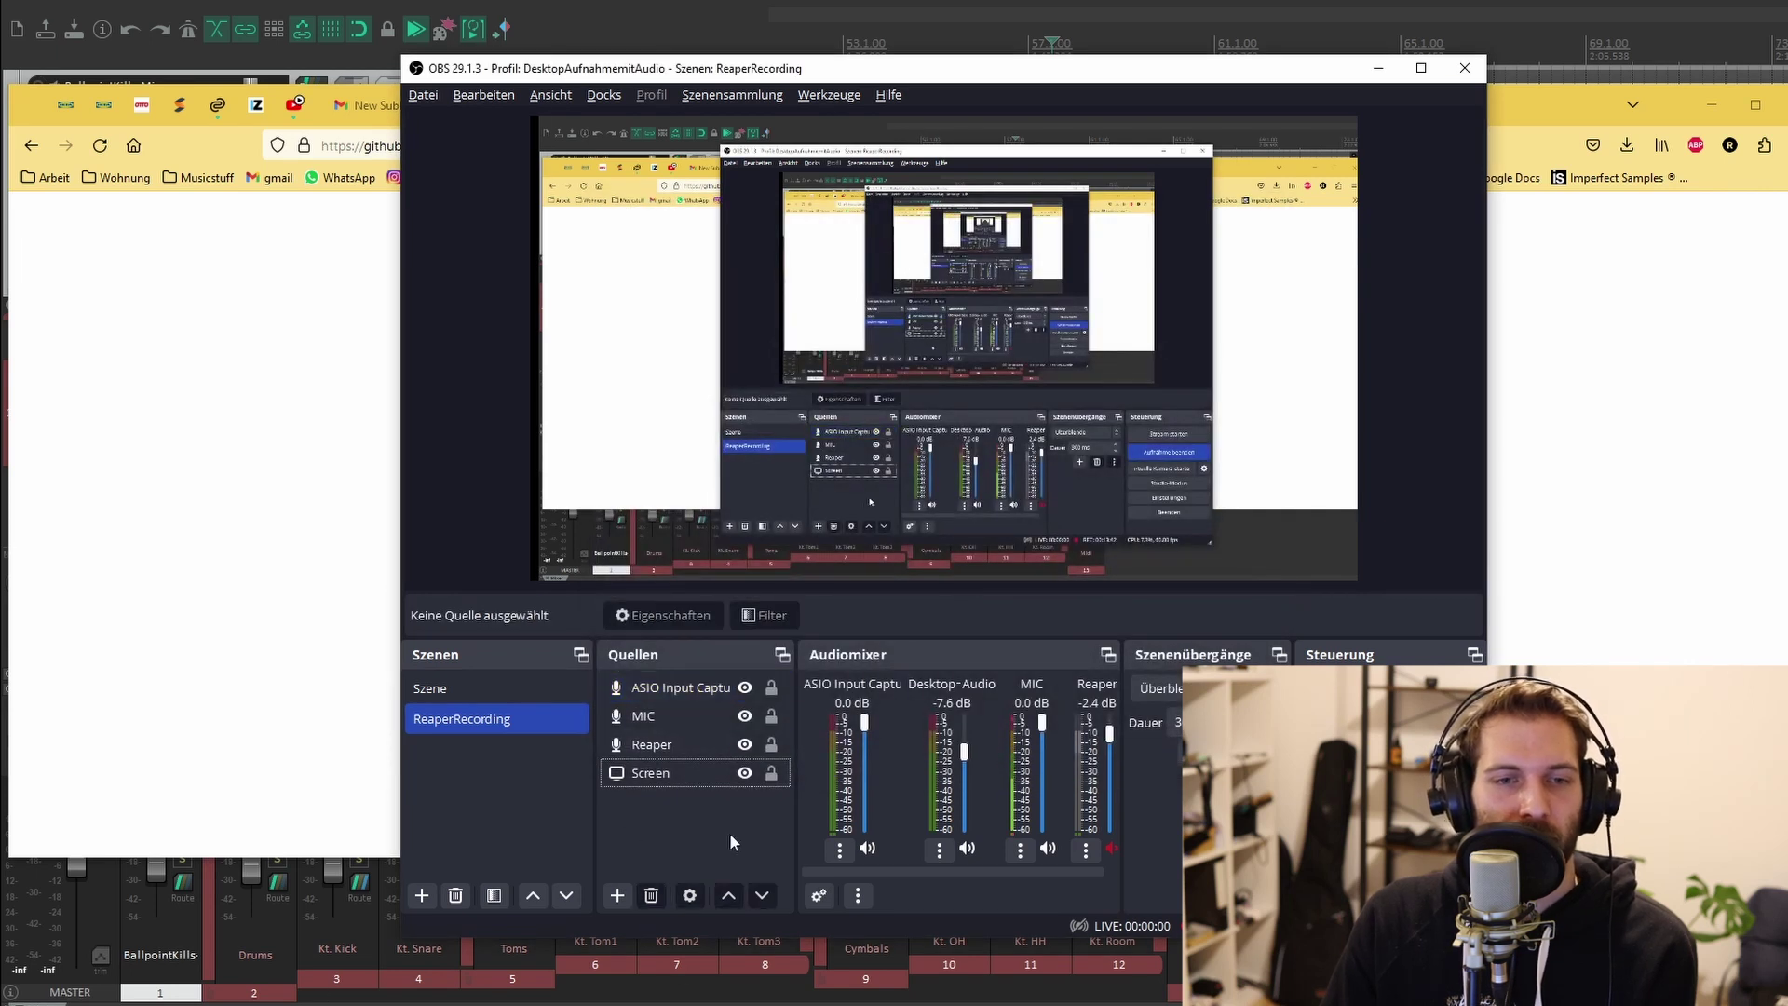
left_click(674, 690)
right_click(671, 689)
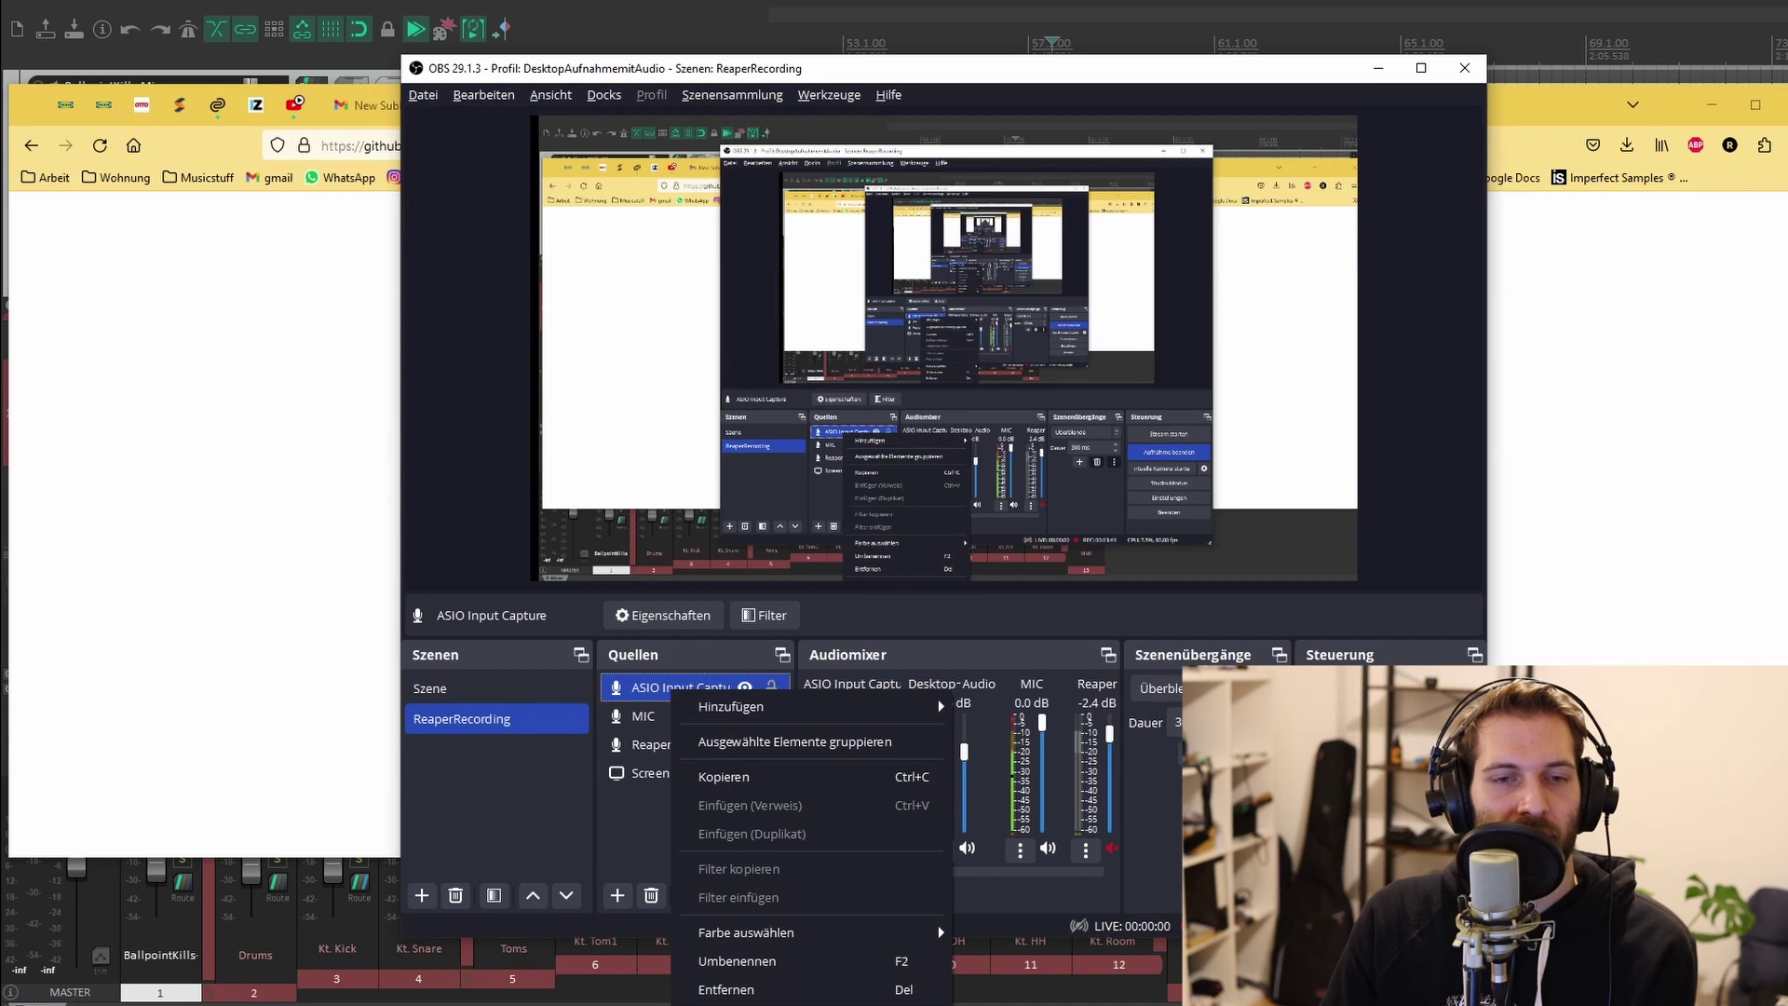
left_click(735, 1001)
left_click_drag(901, 221, 1025, 201)
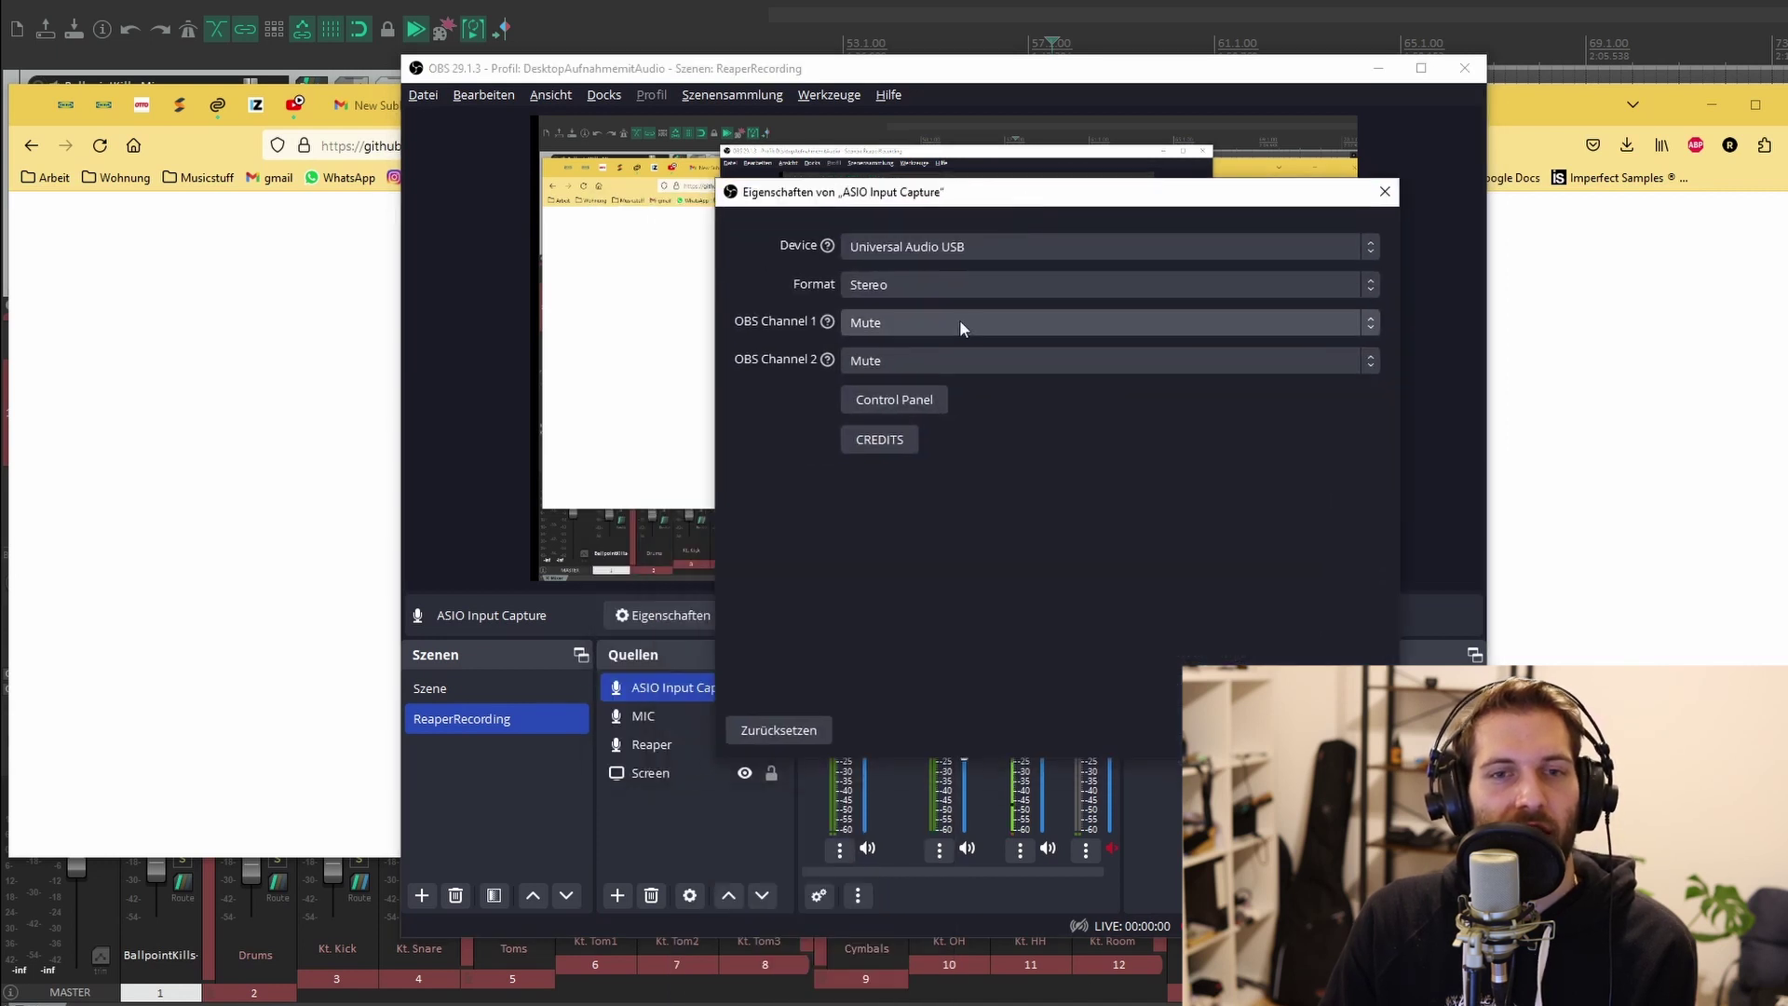
- Map OBS Channel 1 to VIRTUAL 1 and Channel 2 to VIRTUAL 2, then close the properties
left_click(959, 322)
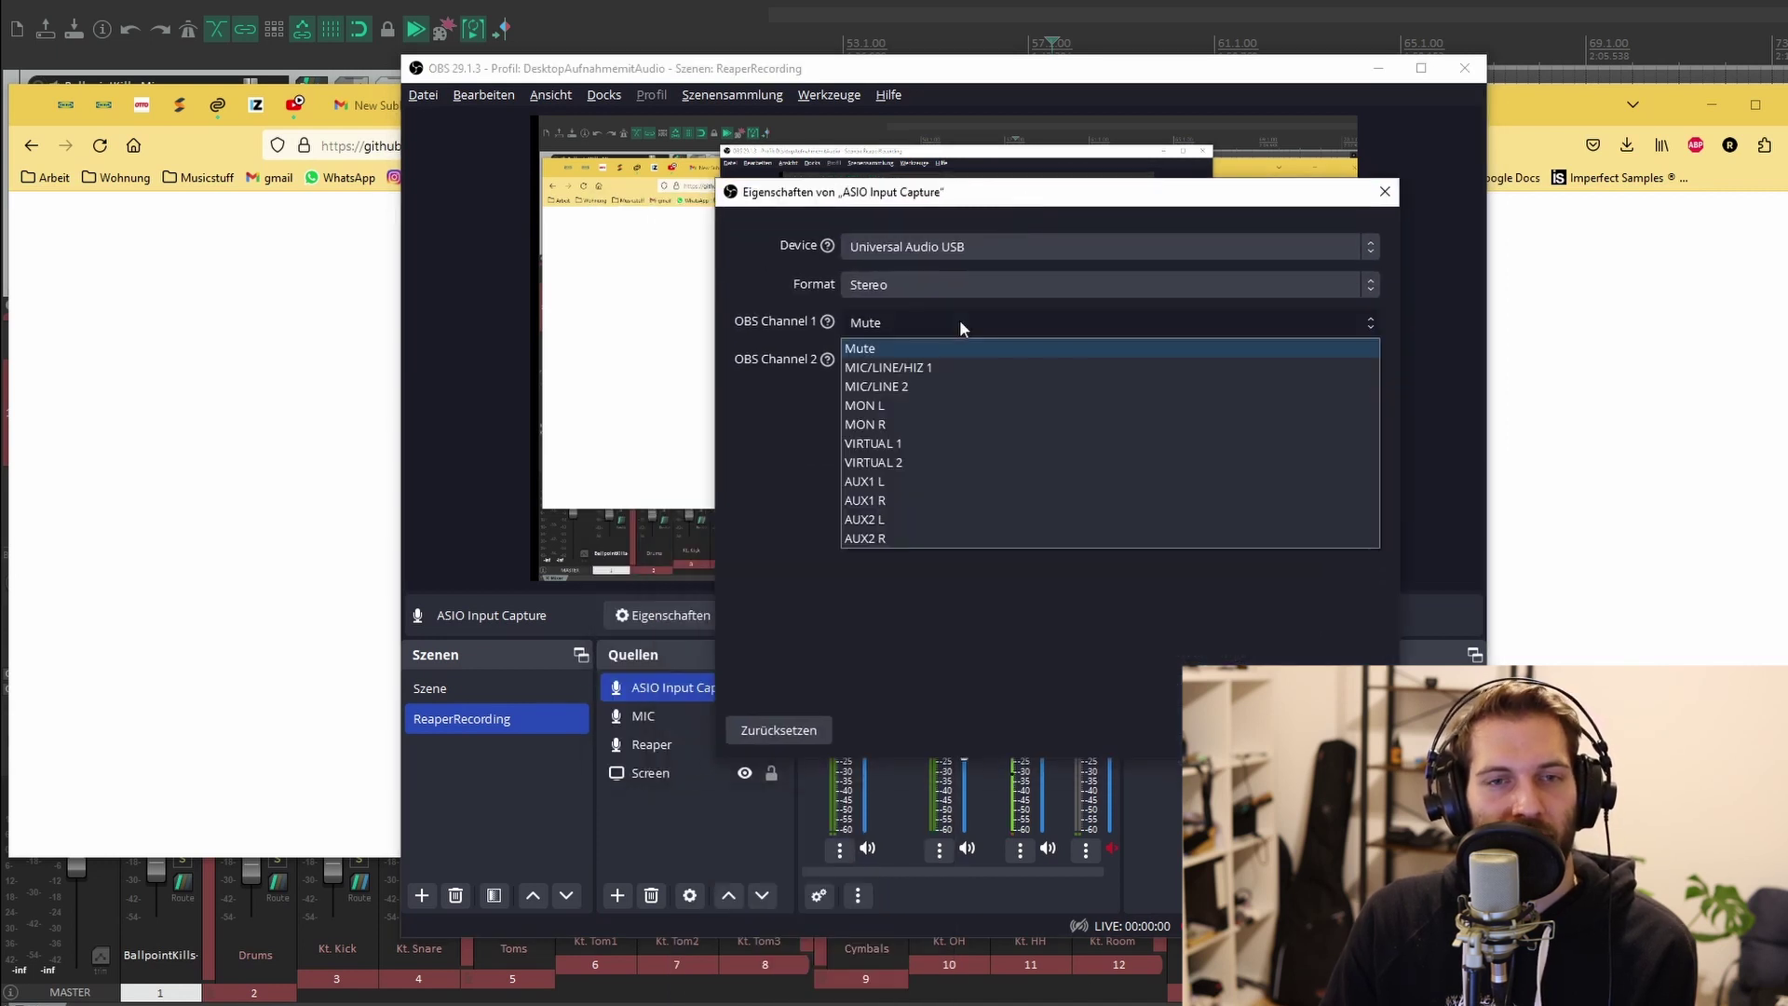
left_click(915, 446)
left_click(1055, 363)
left_click(1037, 500)
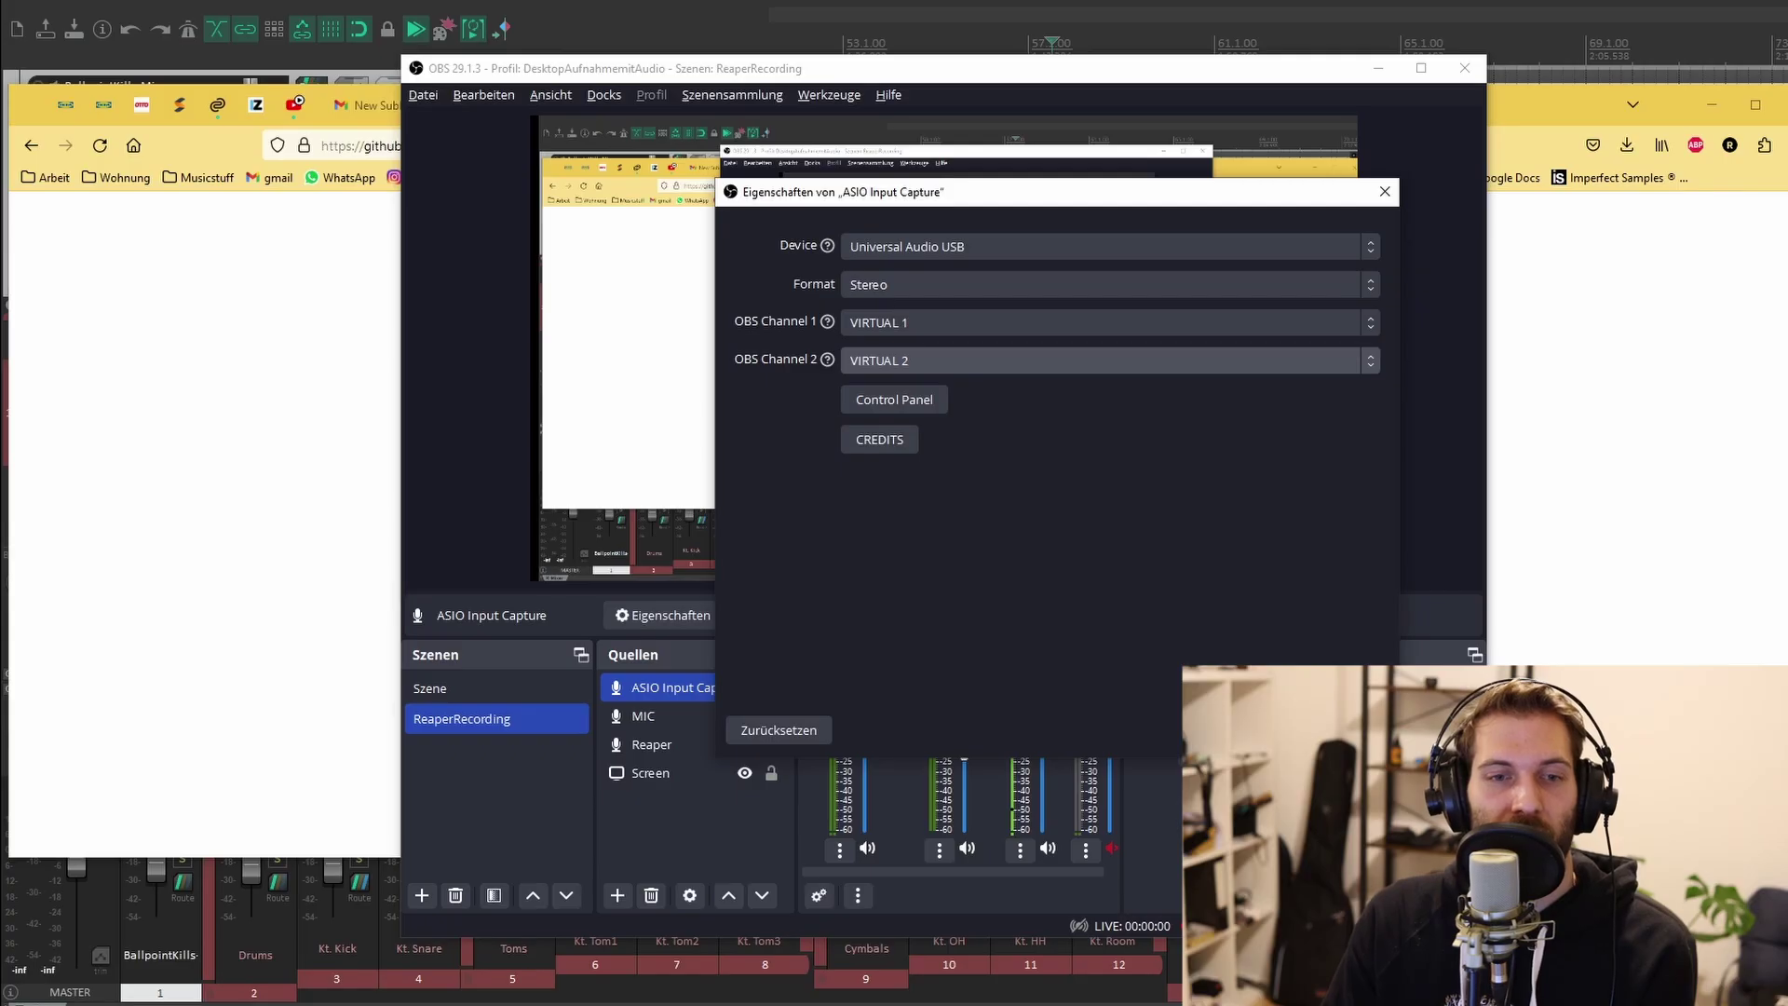
key("Escape")
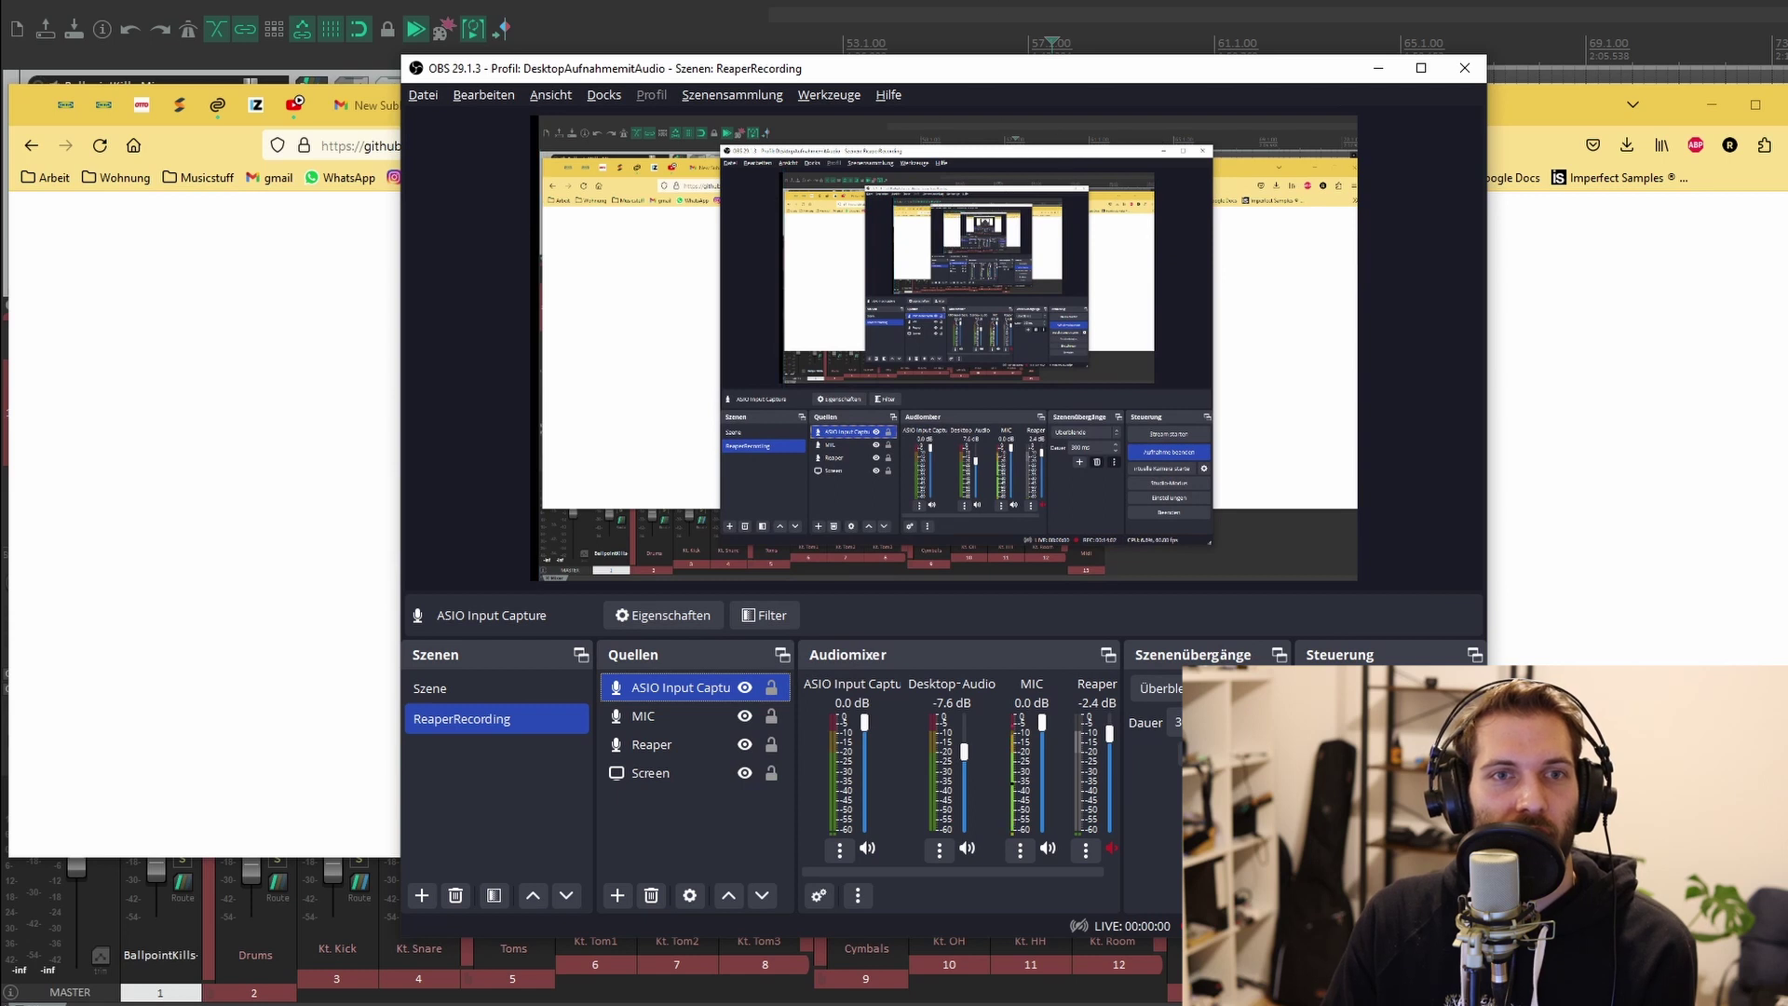
left_click(1378, 68)
- Move REAPER's edit position to 54.4.00 and start playing the song
left_click(923, 177)
key("alt+Tab")
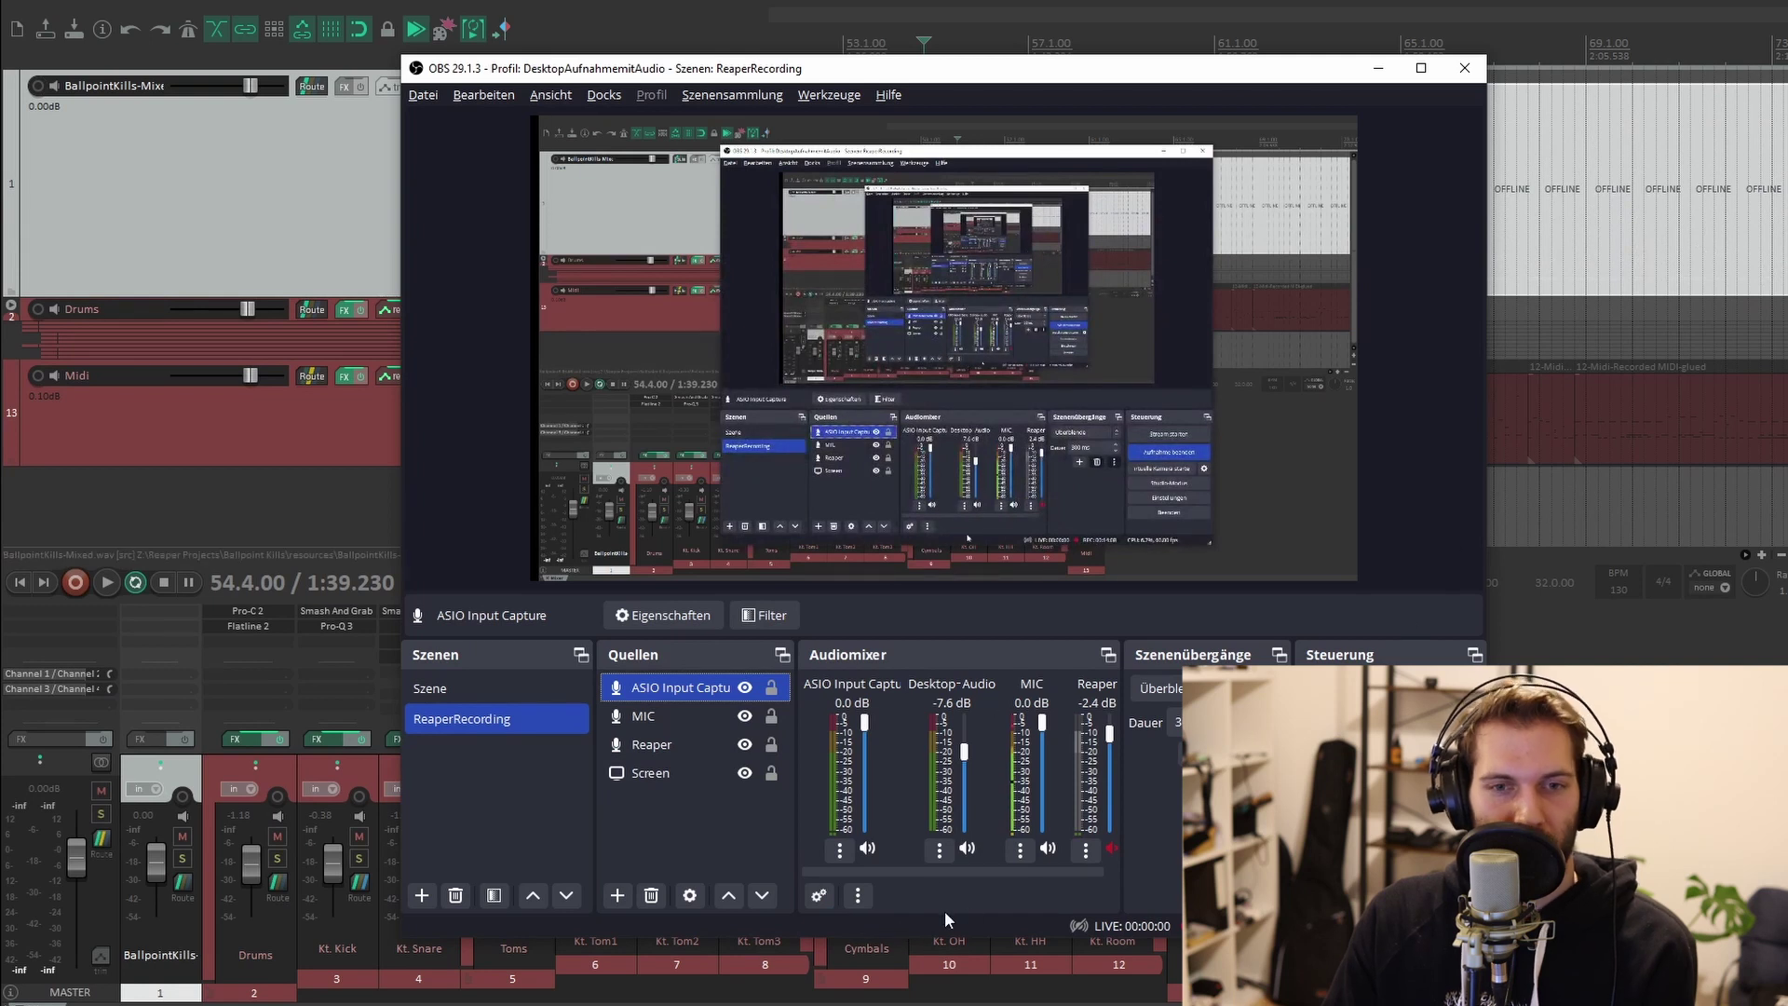
left_click(1589, 195)
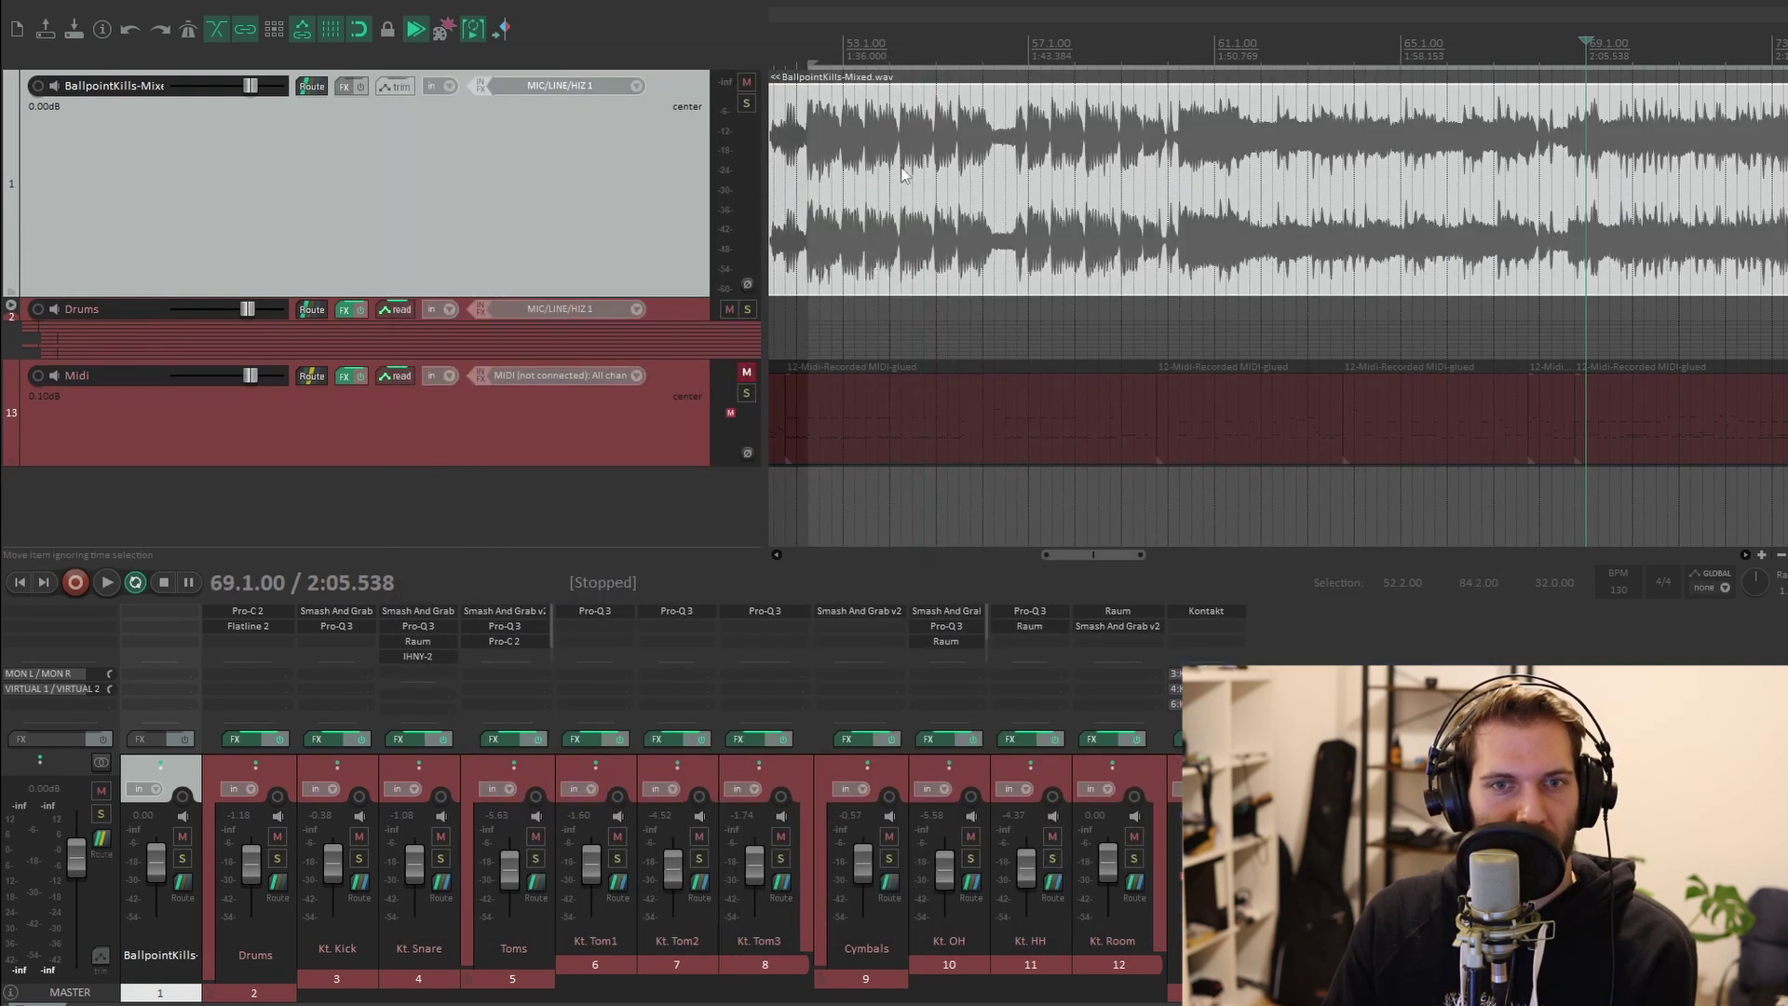
key("space")
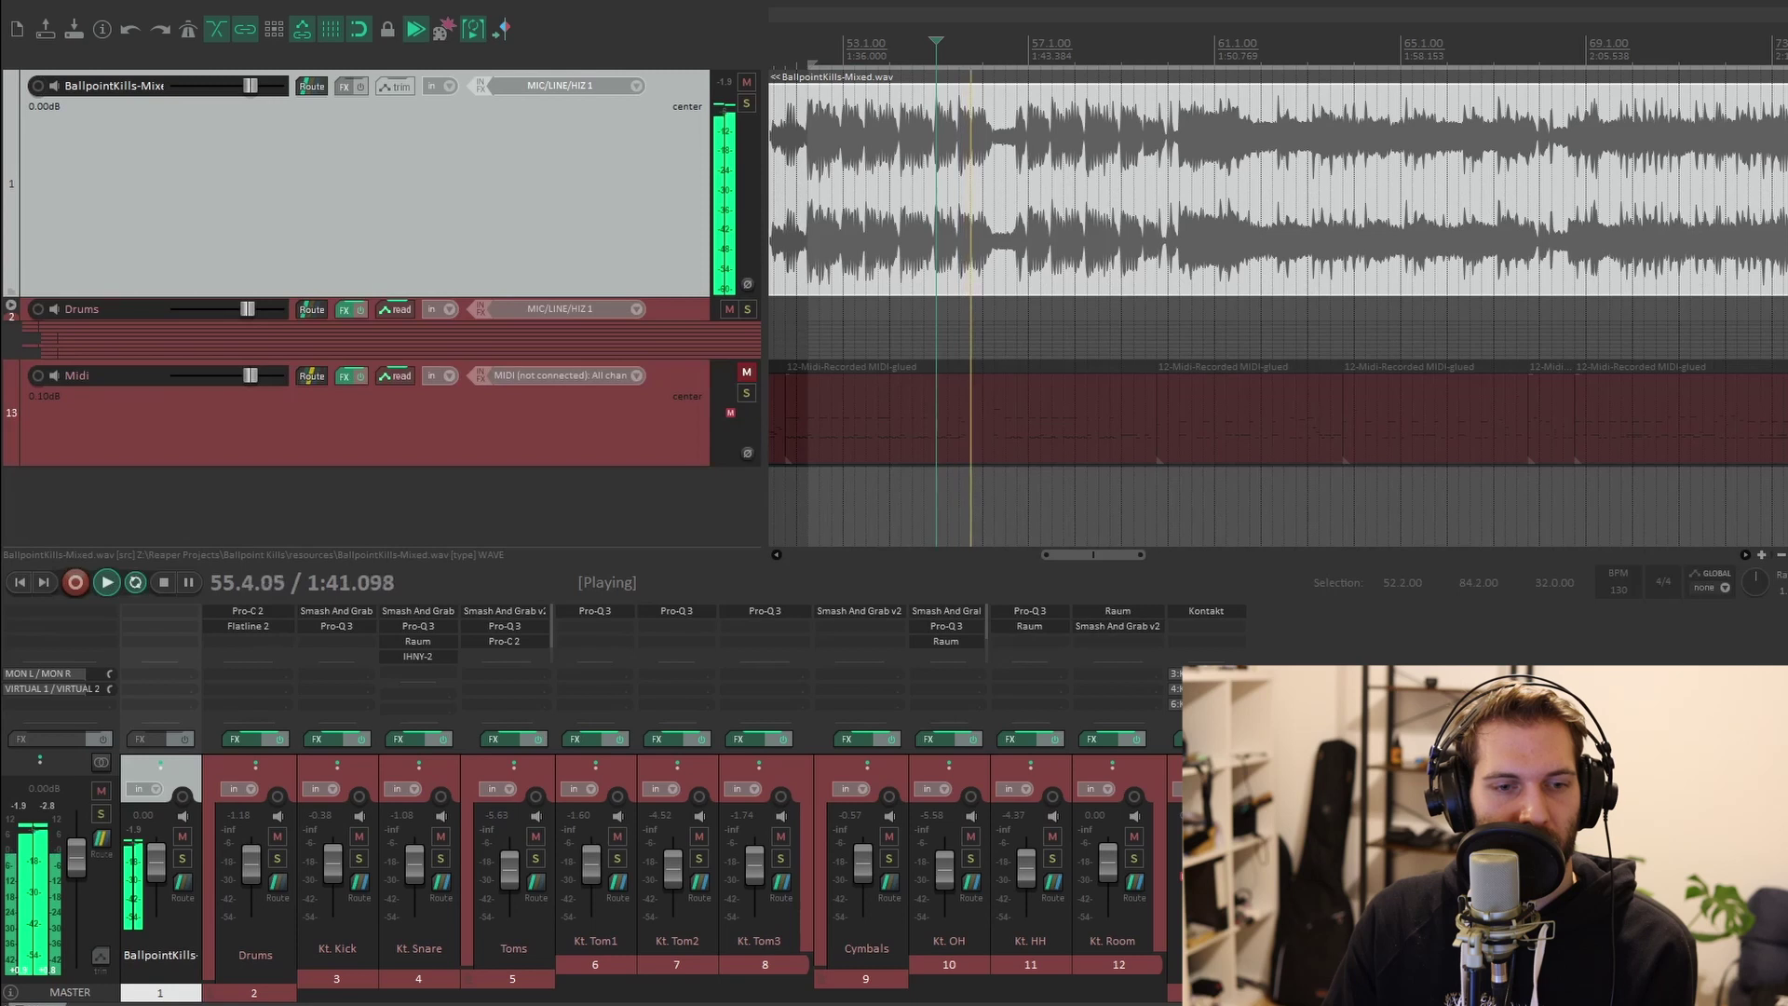
- Raise OBS's ASIO Input Capture fader to -12.4 dB, then stop REAPER playback
key("alt+Tab")
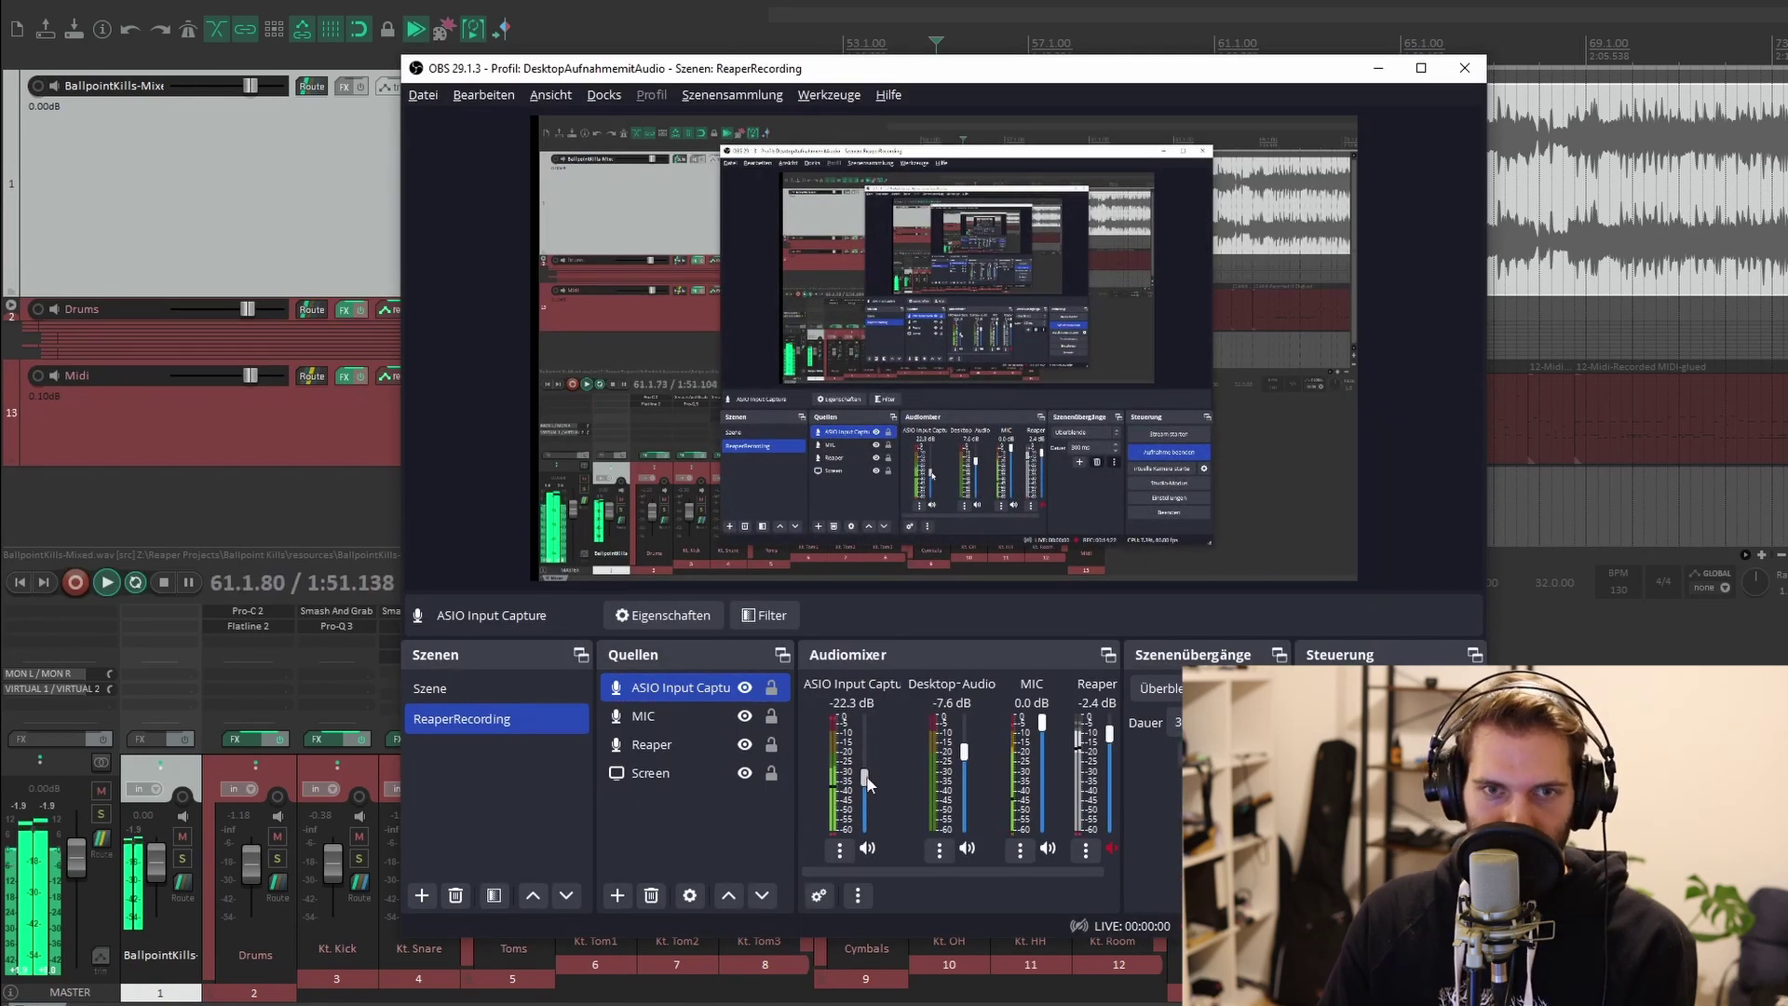
left_click_drag(871, 784, 850, 762)
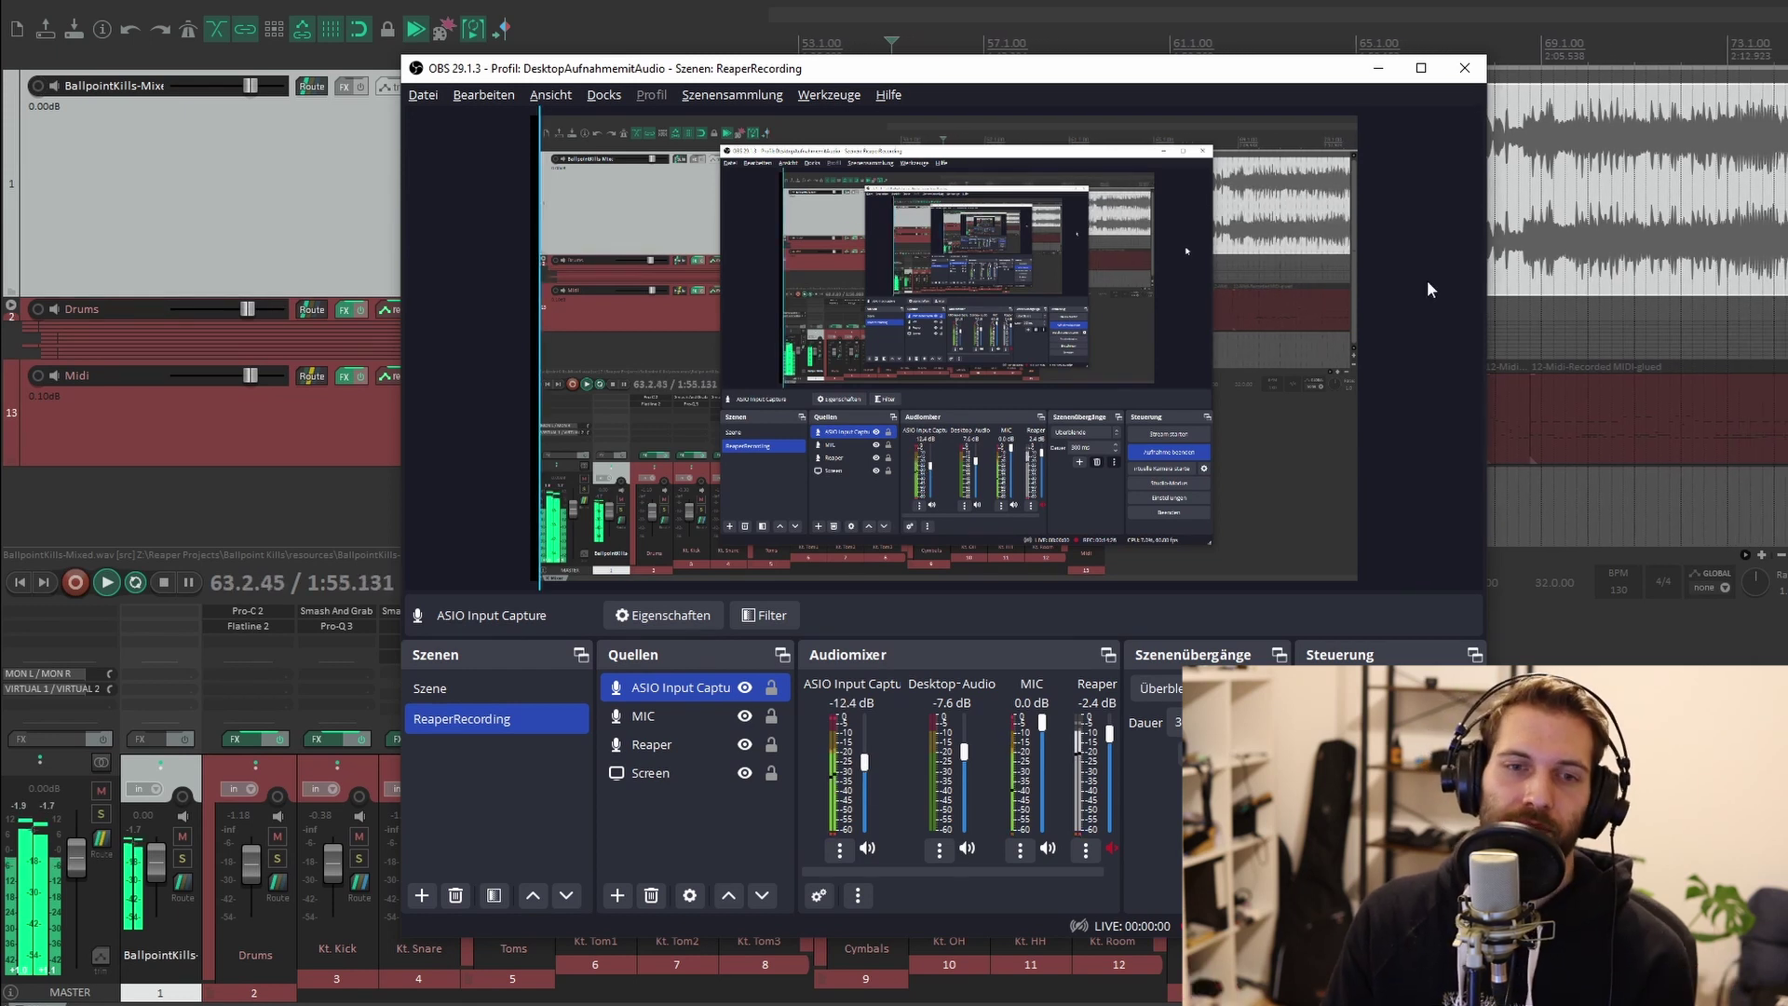
left_click(1509, 279)
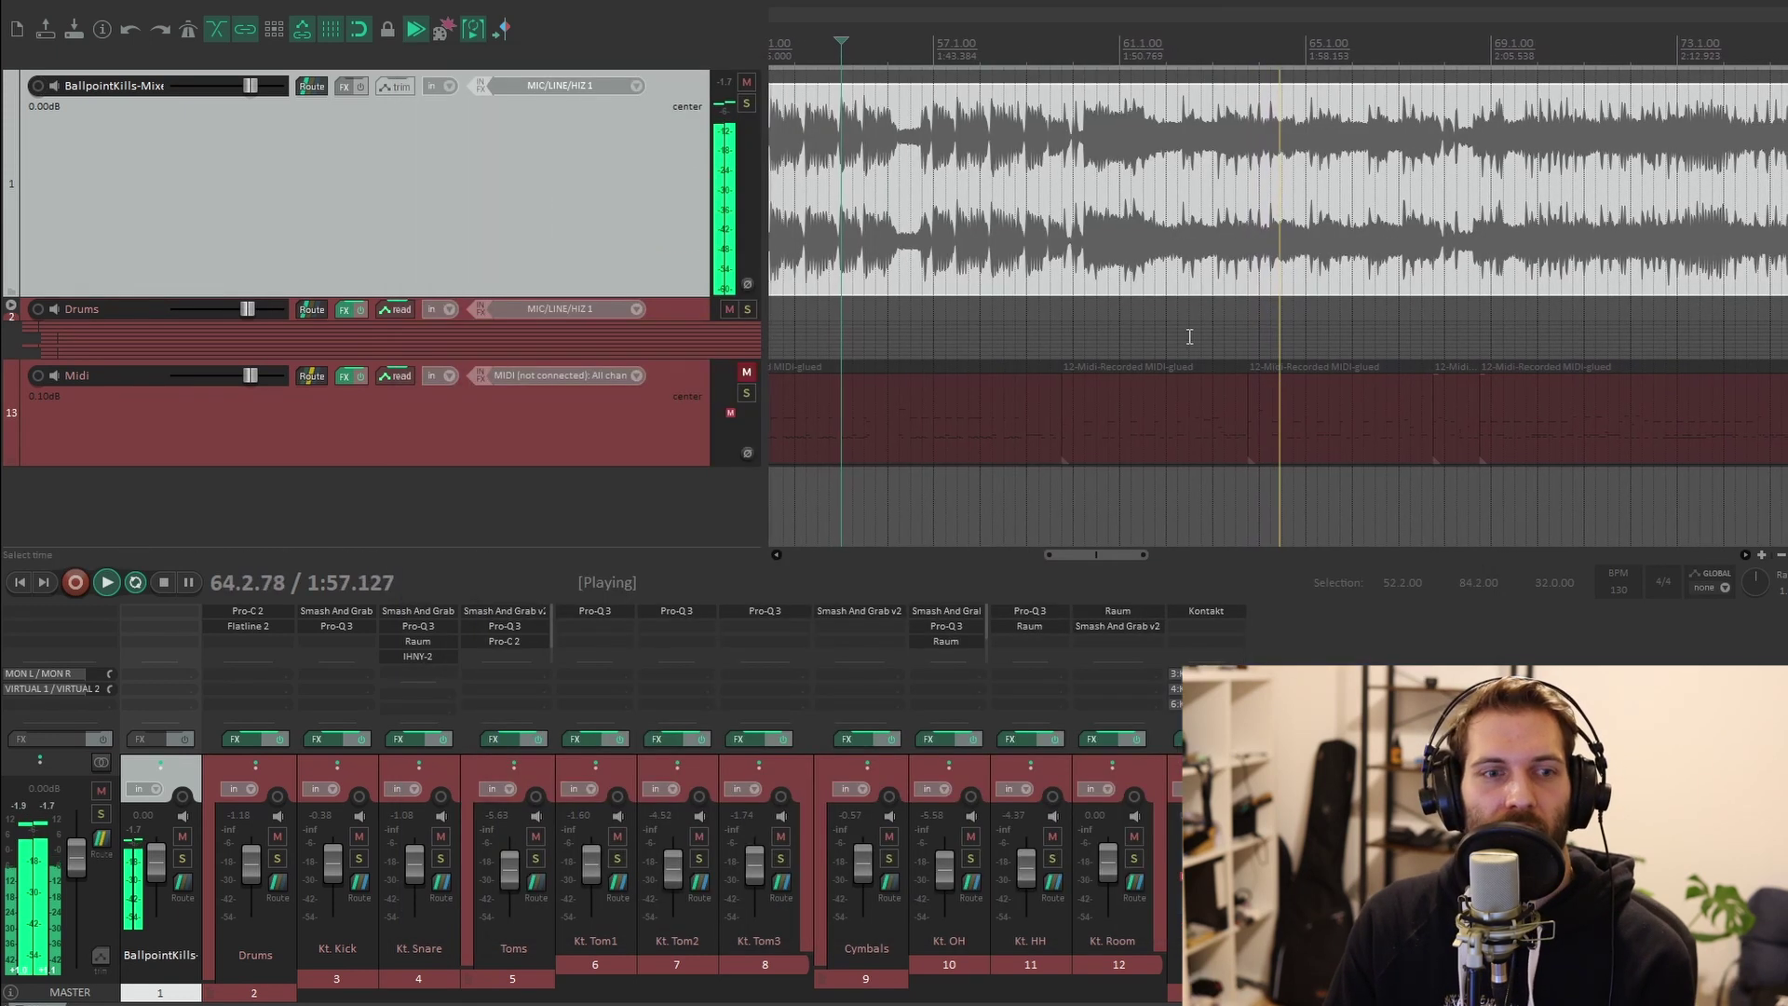
key("space")
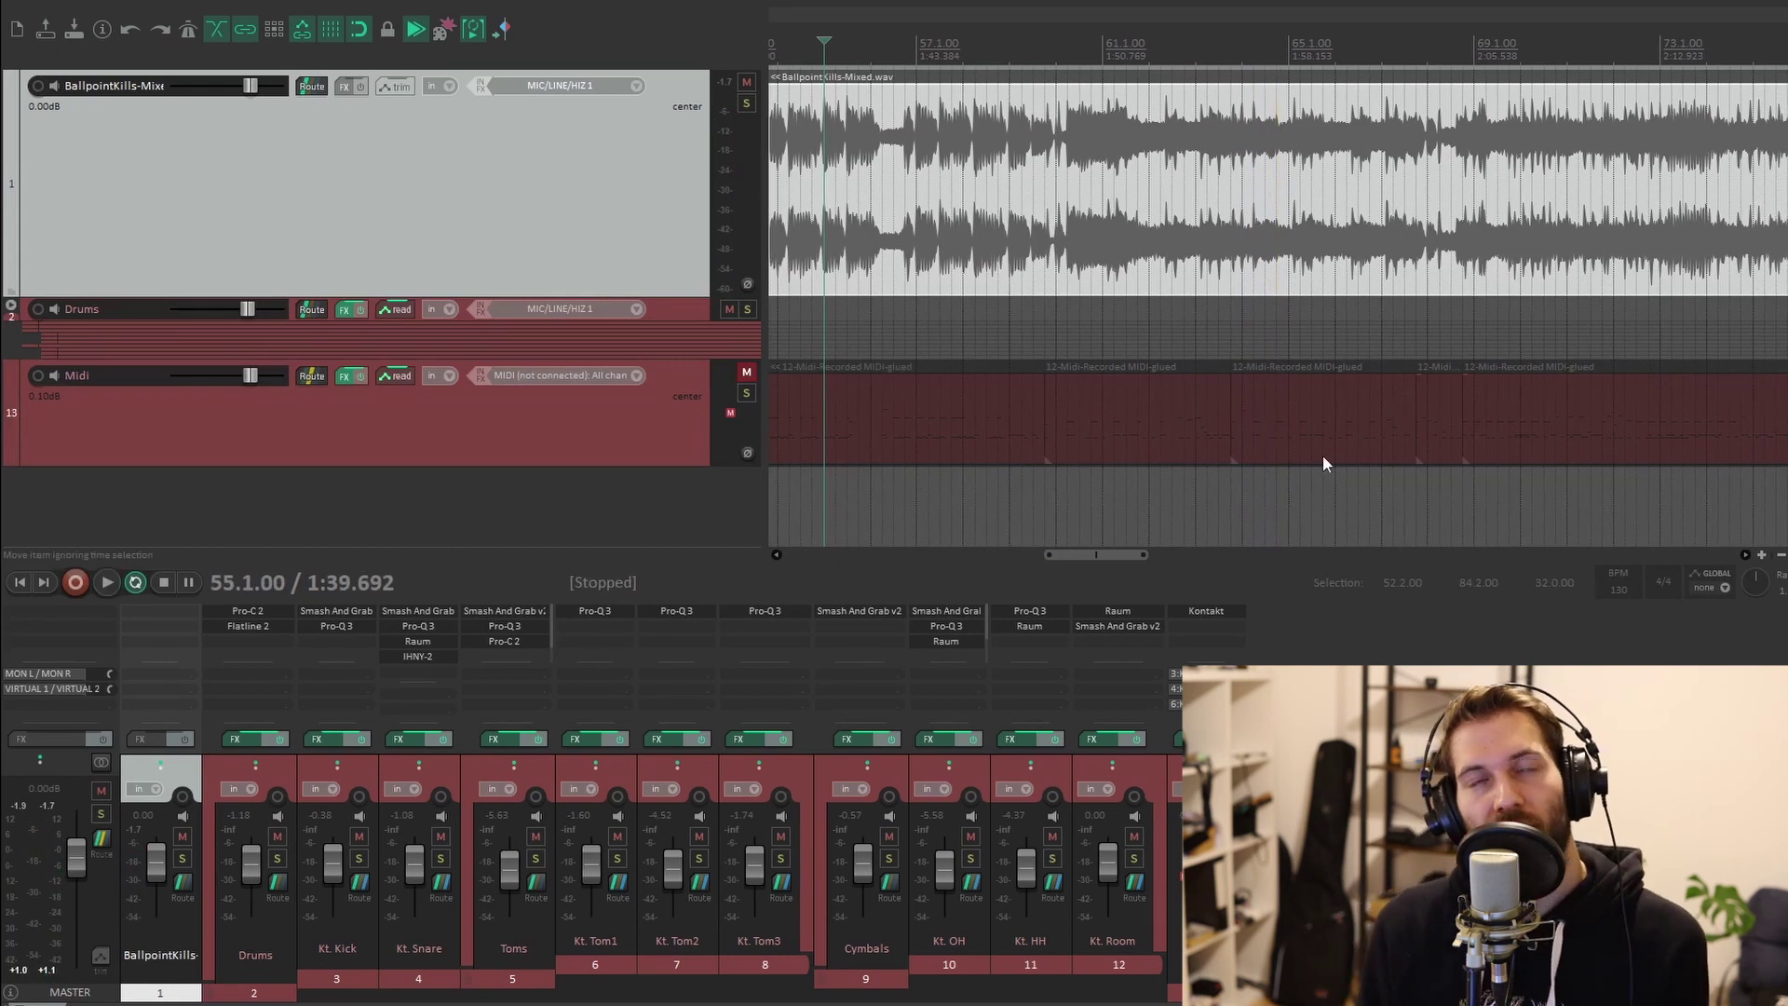